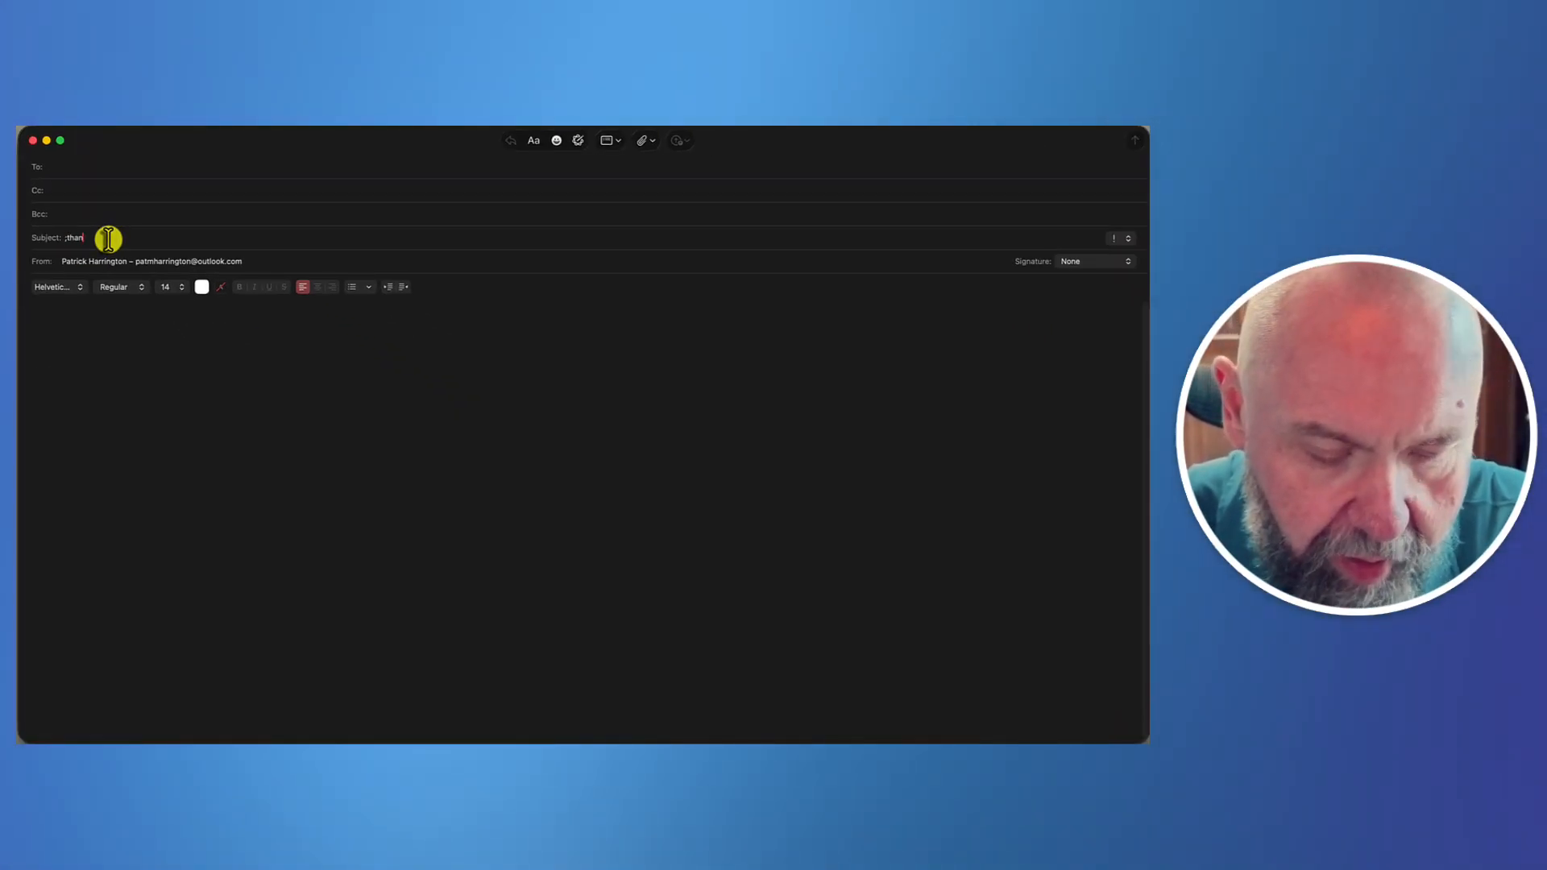
# Step: Enter the abbreviation ";thank" in the subject line of the new email
pyautogui.write(';thank')
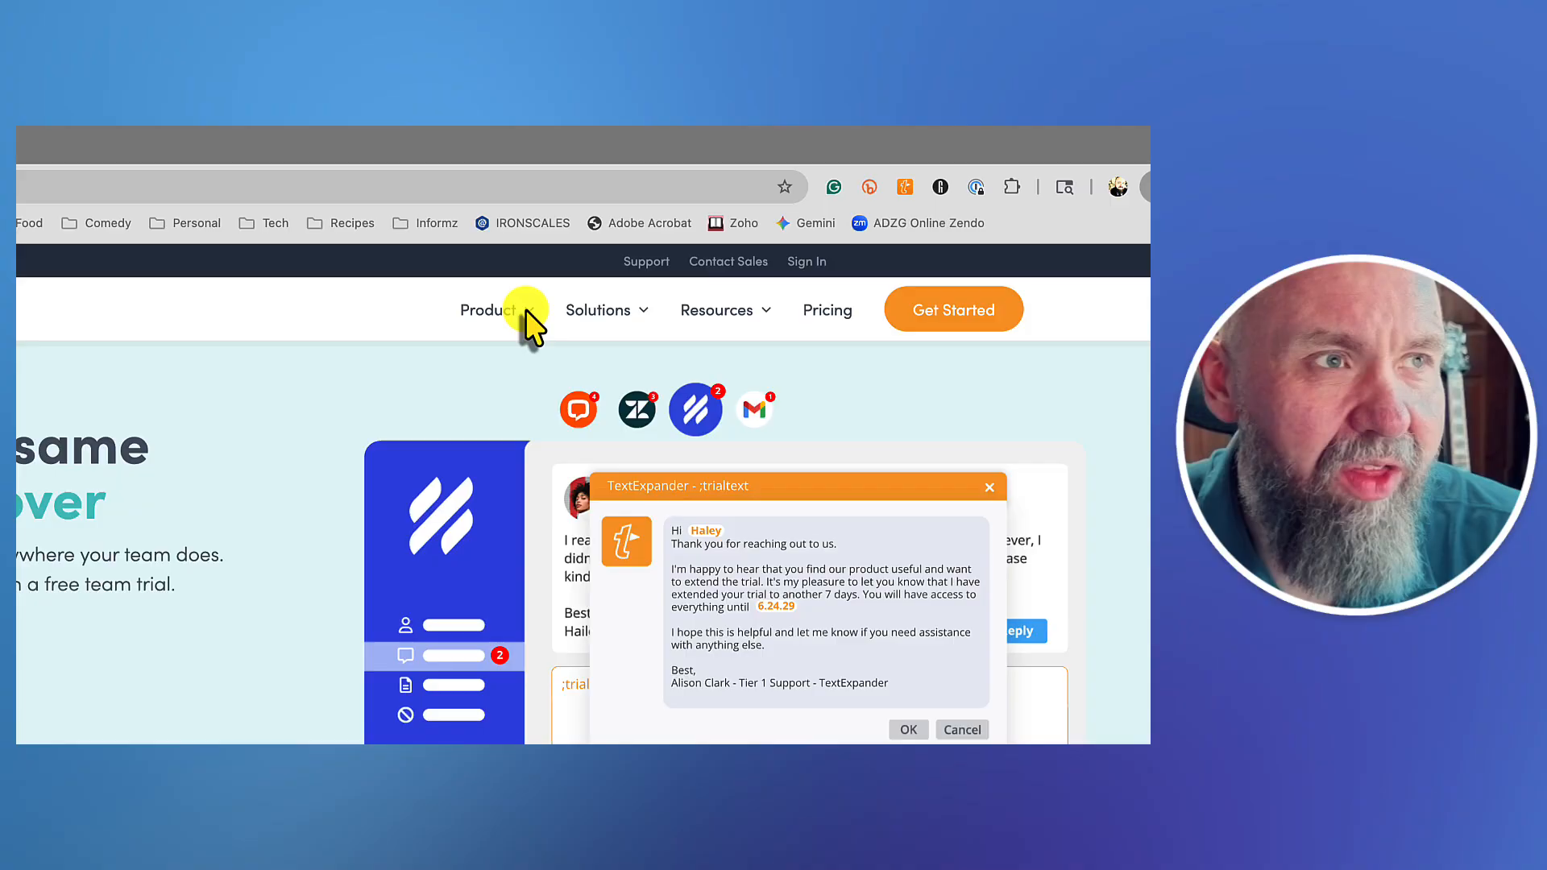
# Step: View the product menu on the TextExpander website and go to the pricing page
pyautogui.moveTo(529, 317)
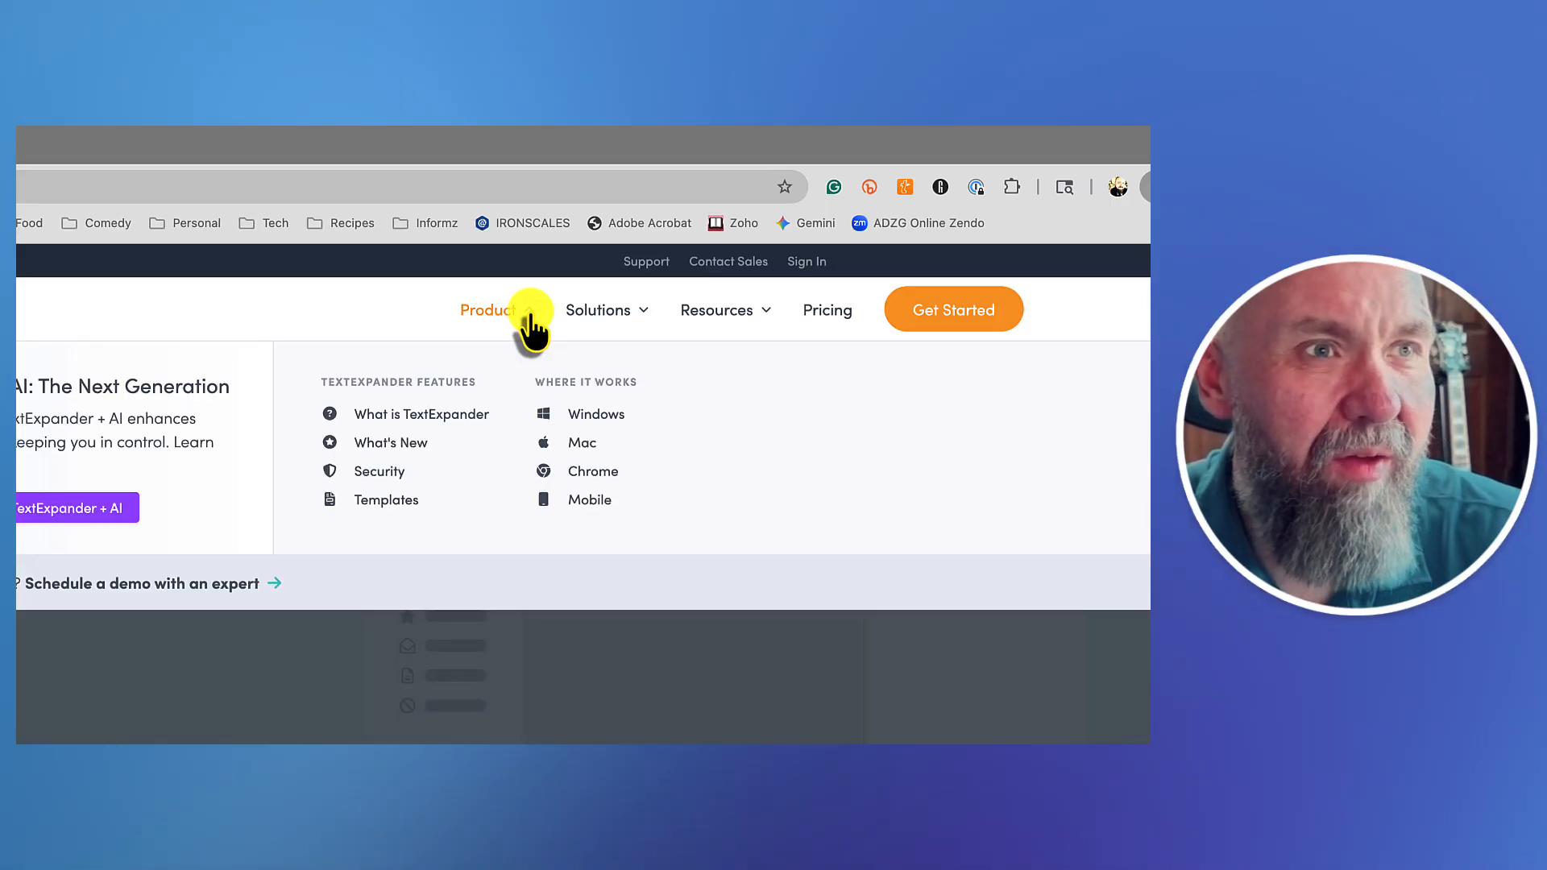
pyautogui.click(816, 318)
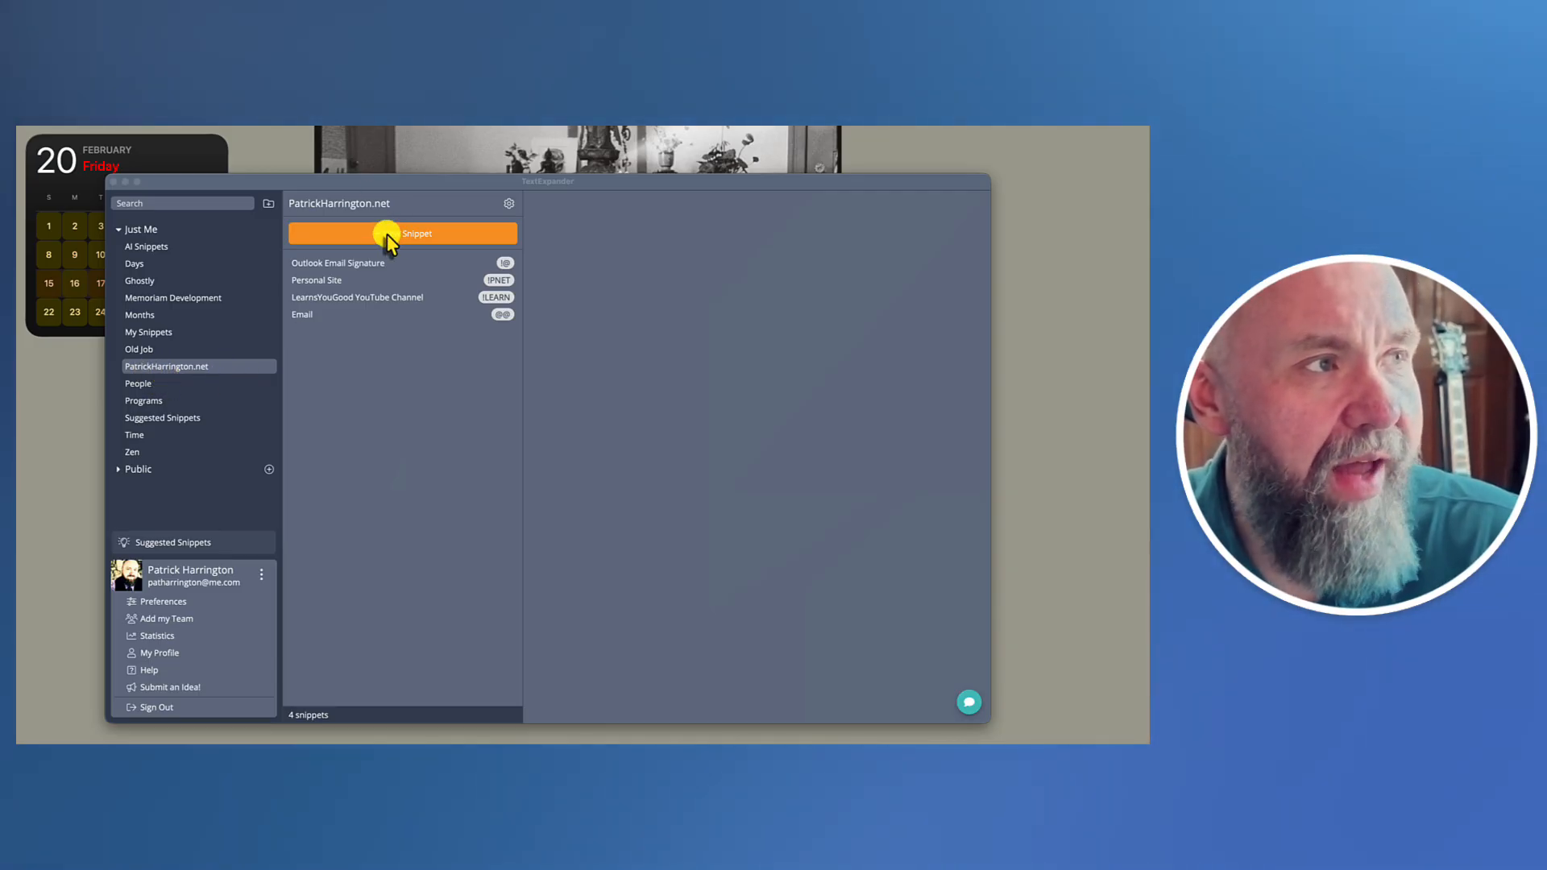
# Step: In TextExpander, create a Rich Text snippet containing the prepared training follow-up email that begins with "Hi there,"
pyautogui.click(386, 236)
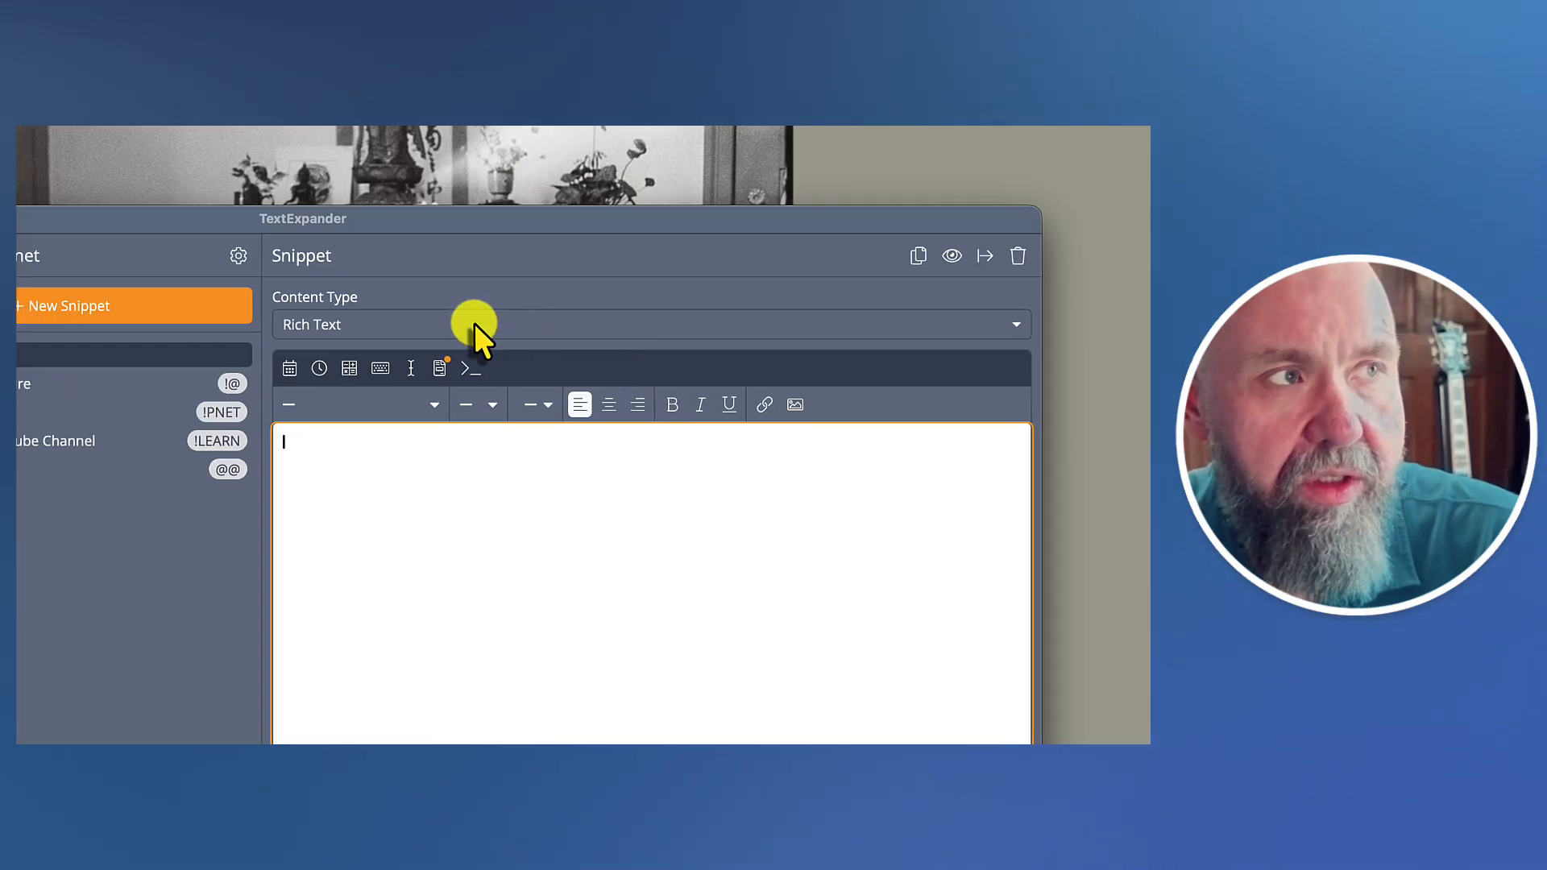
pyautogui.click(474, 324)
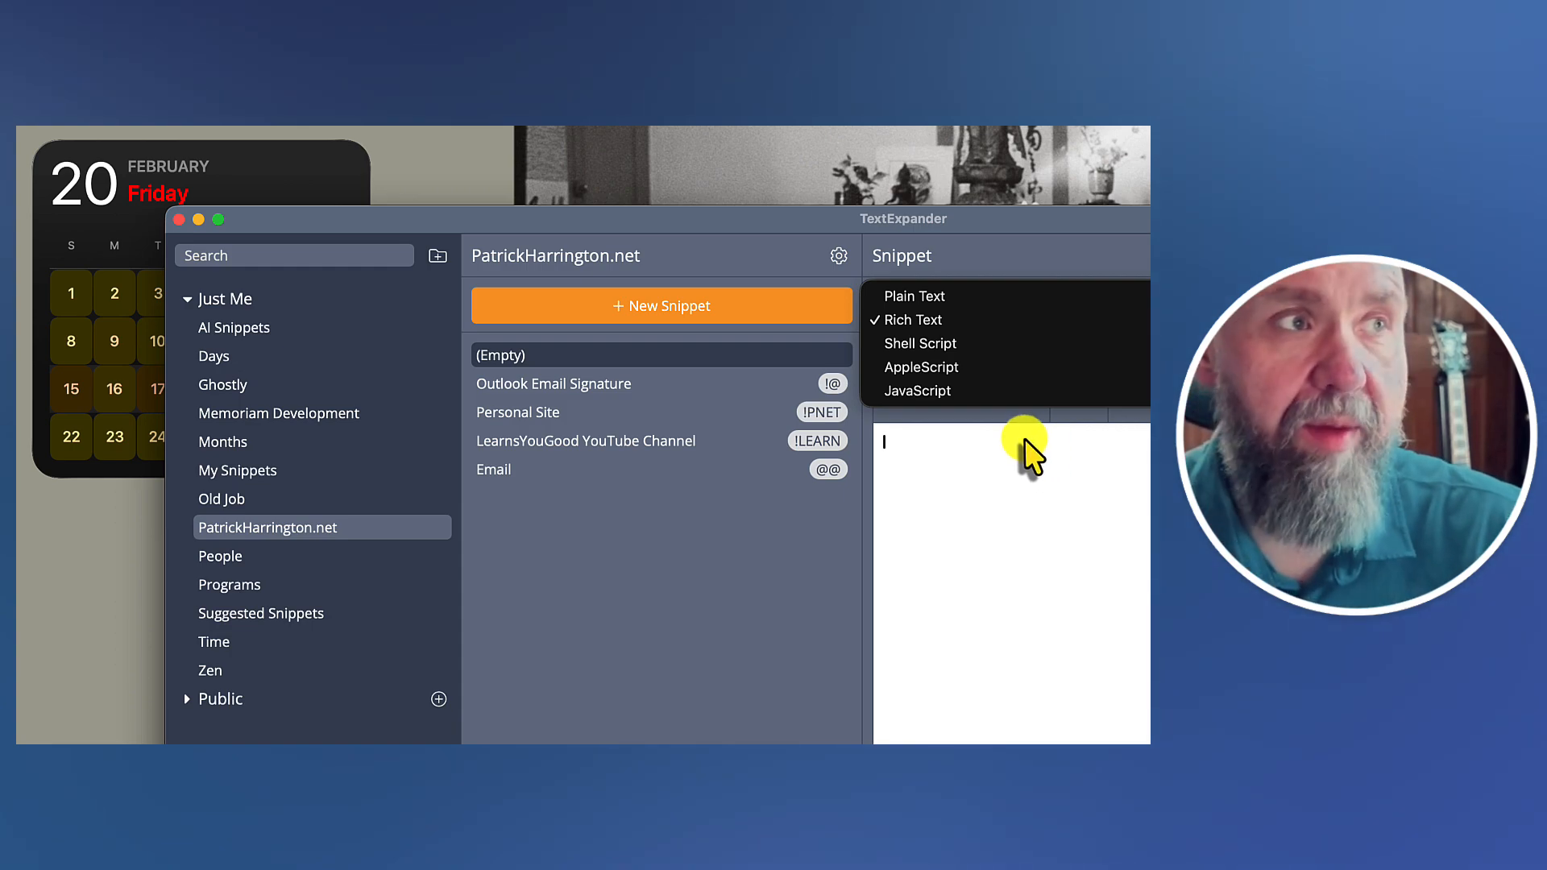
pyautogui.click(978, 439)
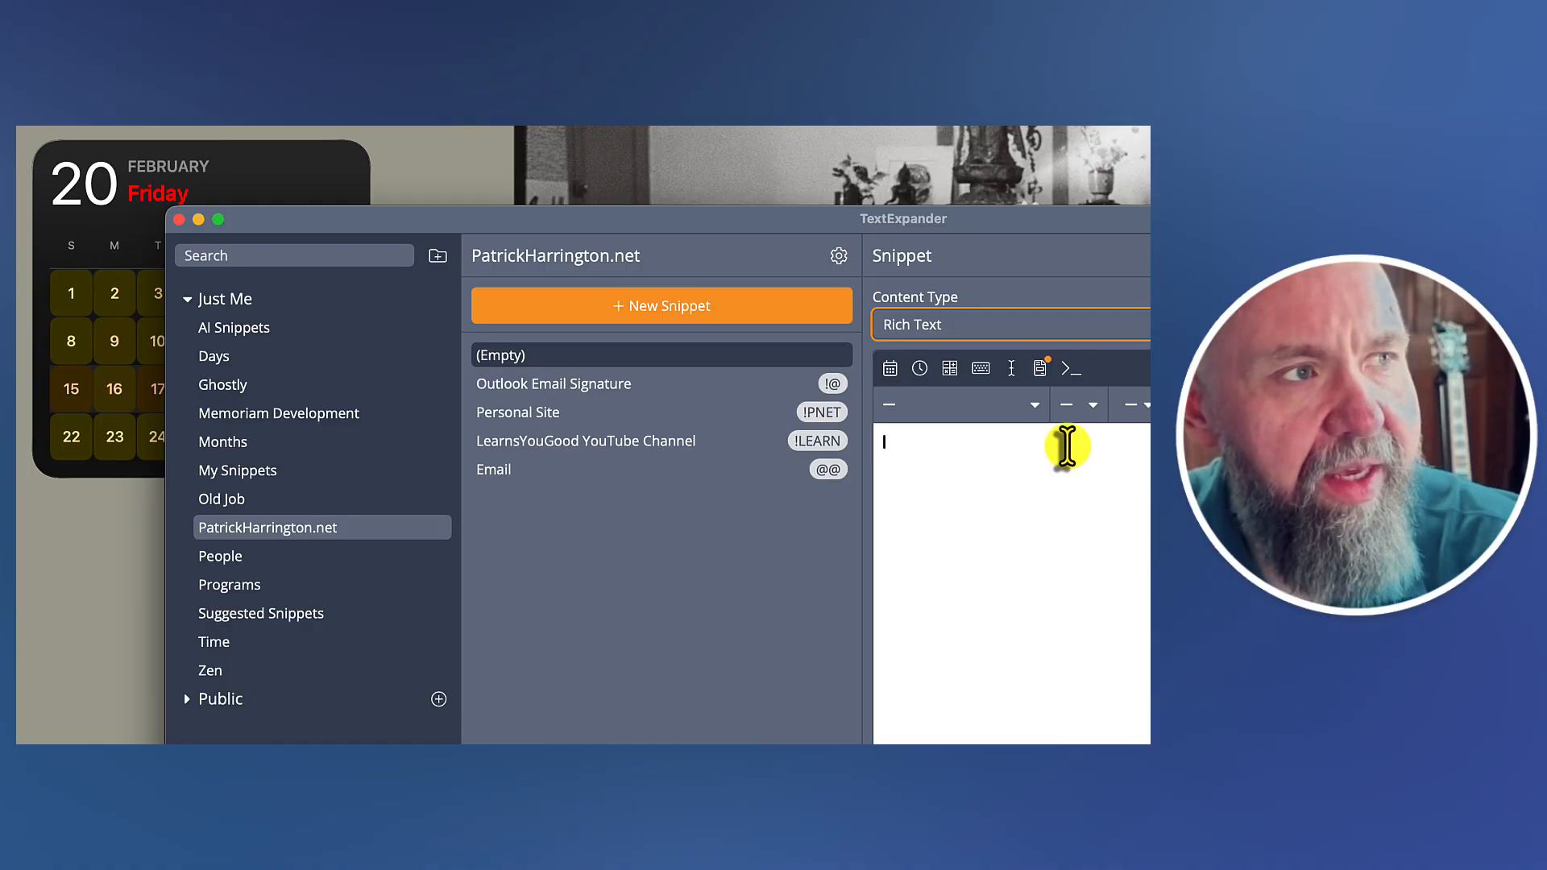
pyautogui.write('Hi there, Thank you so much for attending today\'s training session! It was a pleasure working with the group, and I really appreciated the energy and the great questions that came up during our time together. As promised, I\'ve put together a summary of the resources we discussed so you can dive deeper into the material at your own pace: Main Slide Deck: [Link to Google Slides] The Cheat Sheet: [Link to PDF Resource] Recording: The video from today\'s session will be uploaded to our portal by EOD tomorrow. Action Items for this week: 1. Complete the 5-minute feedback survey so we can keep improving these sessions. 2. Implement at least one "Quick Win" we discussed in the first 24 hours. 3. Reach out to your accountability partner to schedule your check-in. If you have any follow-up questions that we didn\'t get to address during the live session, please don\'t hesitate to reply to this email. I\'m here to help you succeed! Best regards, Patrick Harrington Head of Digital Content | Memoriam Development patrickharrington.net')
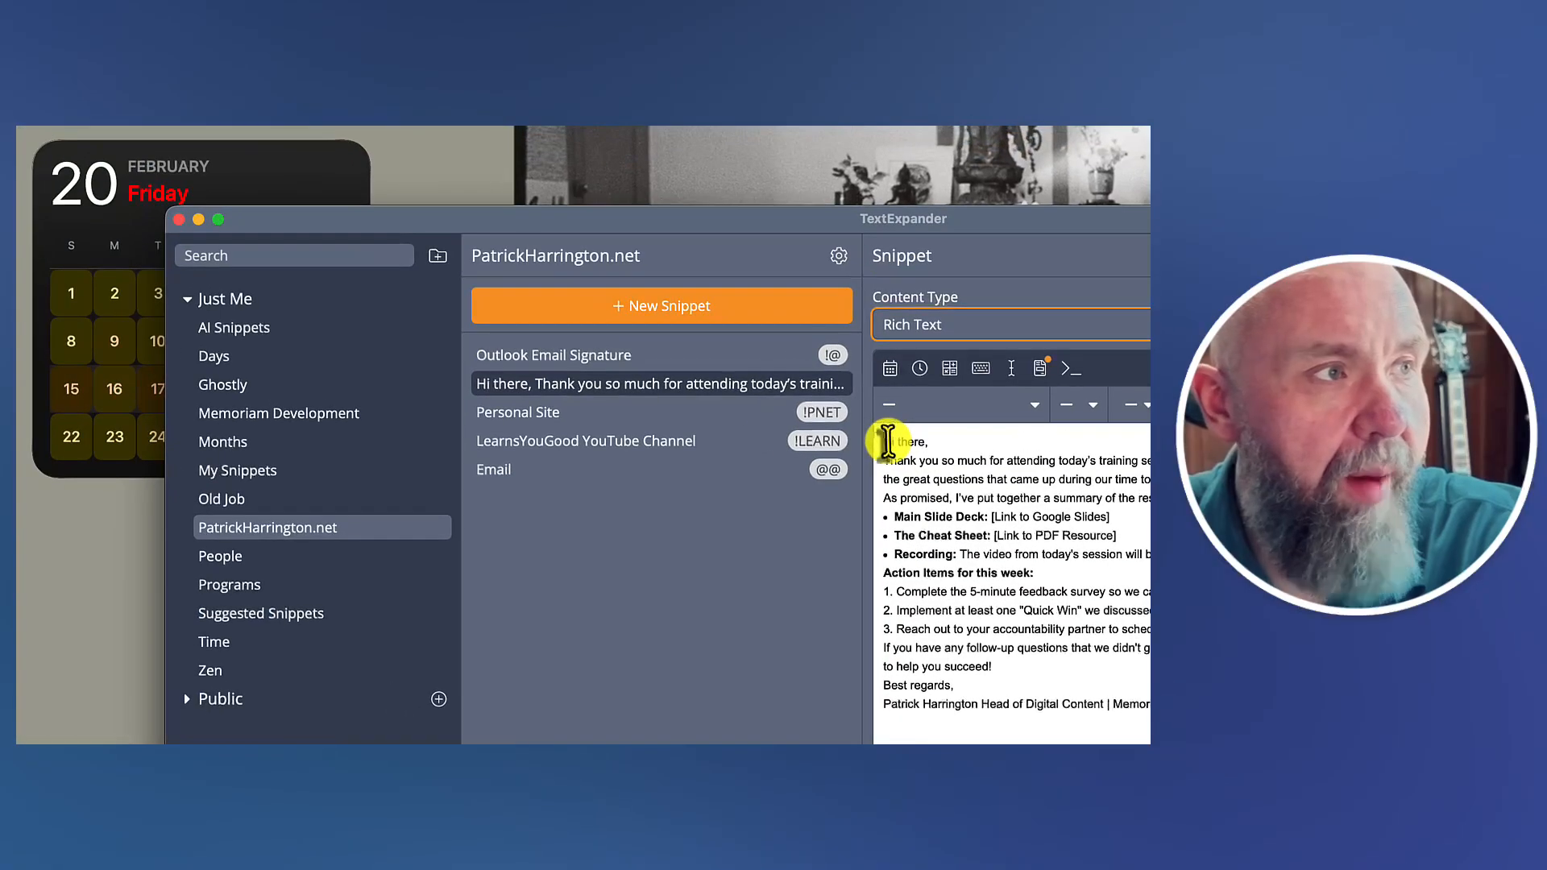
# Step: Add the subject text "Thank you for attending today's training" on its own line above the "Hi there," greeting
pyautogui.click(280, 360)
pyautogui.press('Return')
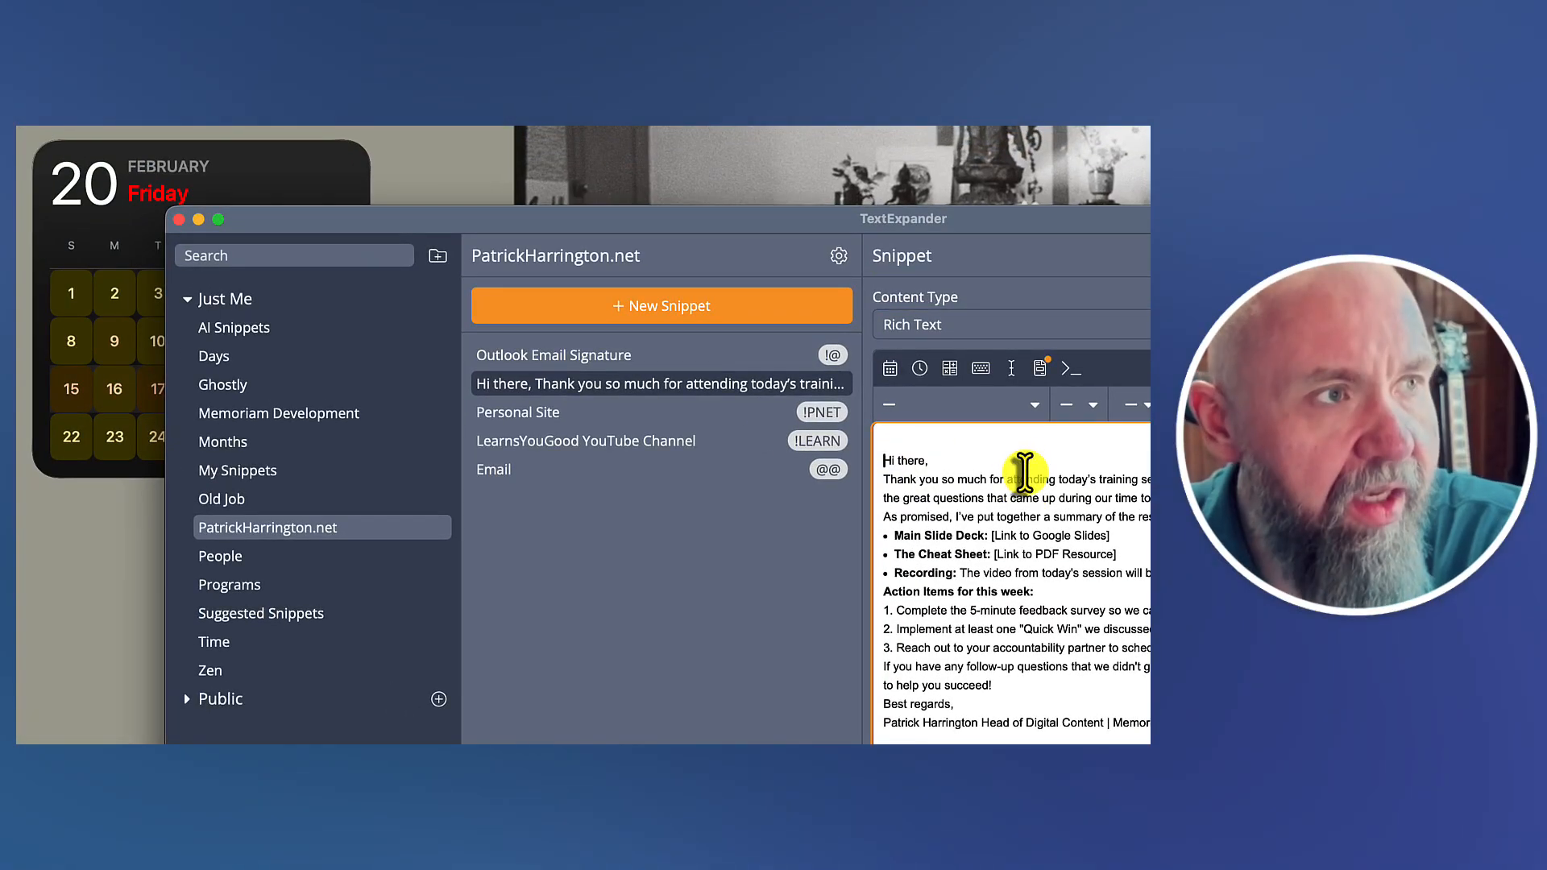
pyautogui.press('Return')
pyautogui.press('Up')
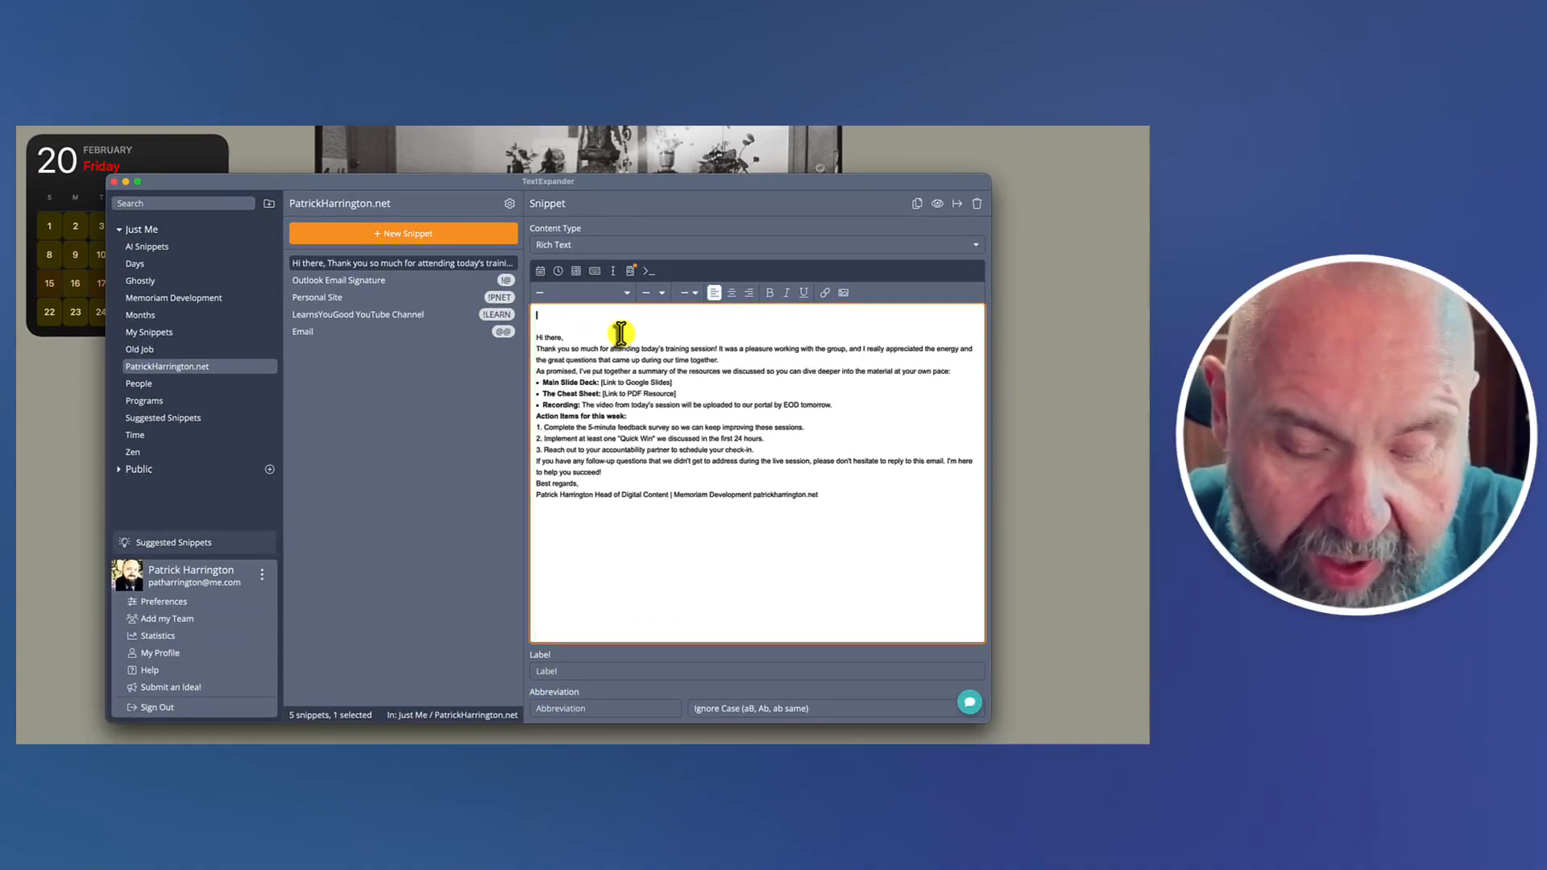
pyautogui.write('Thank you f')
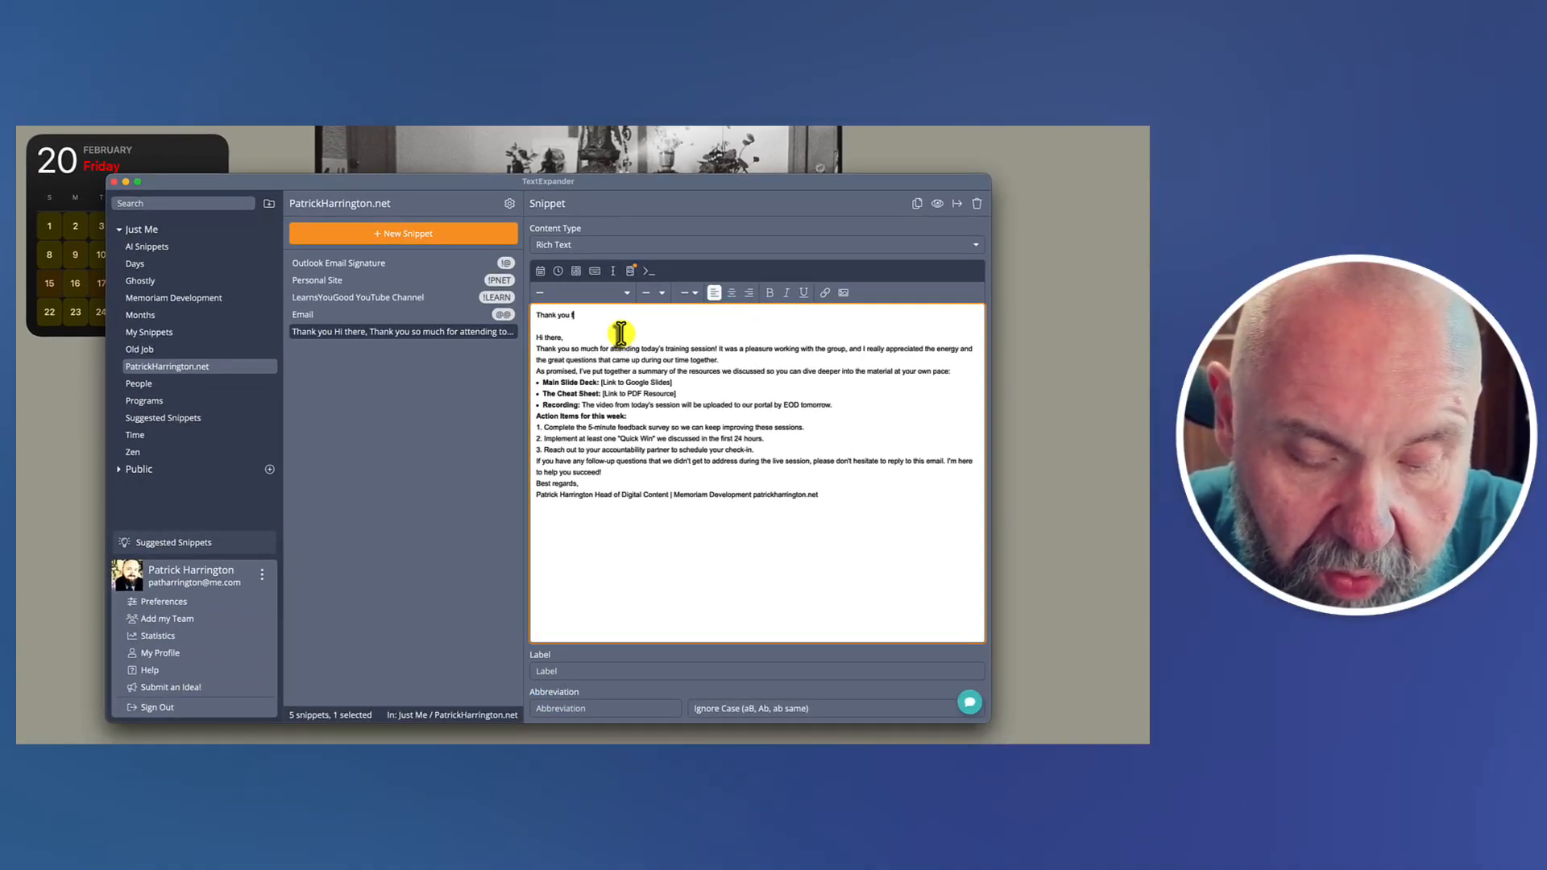
pyautogui.write('or atten')
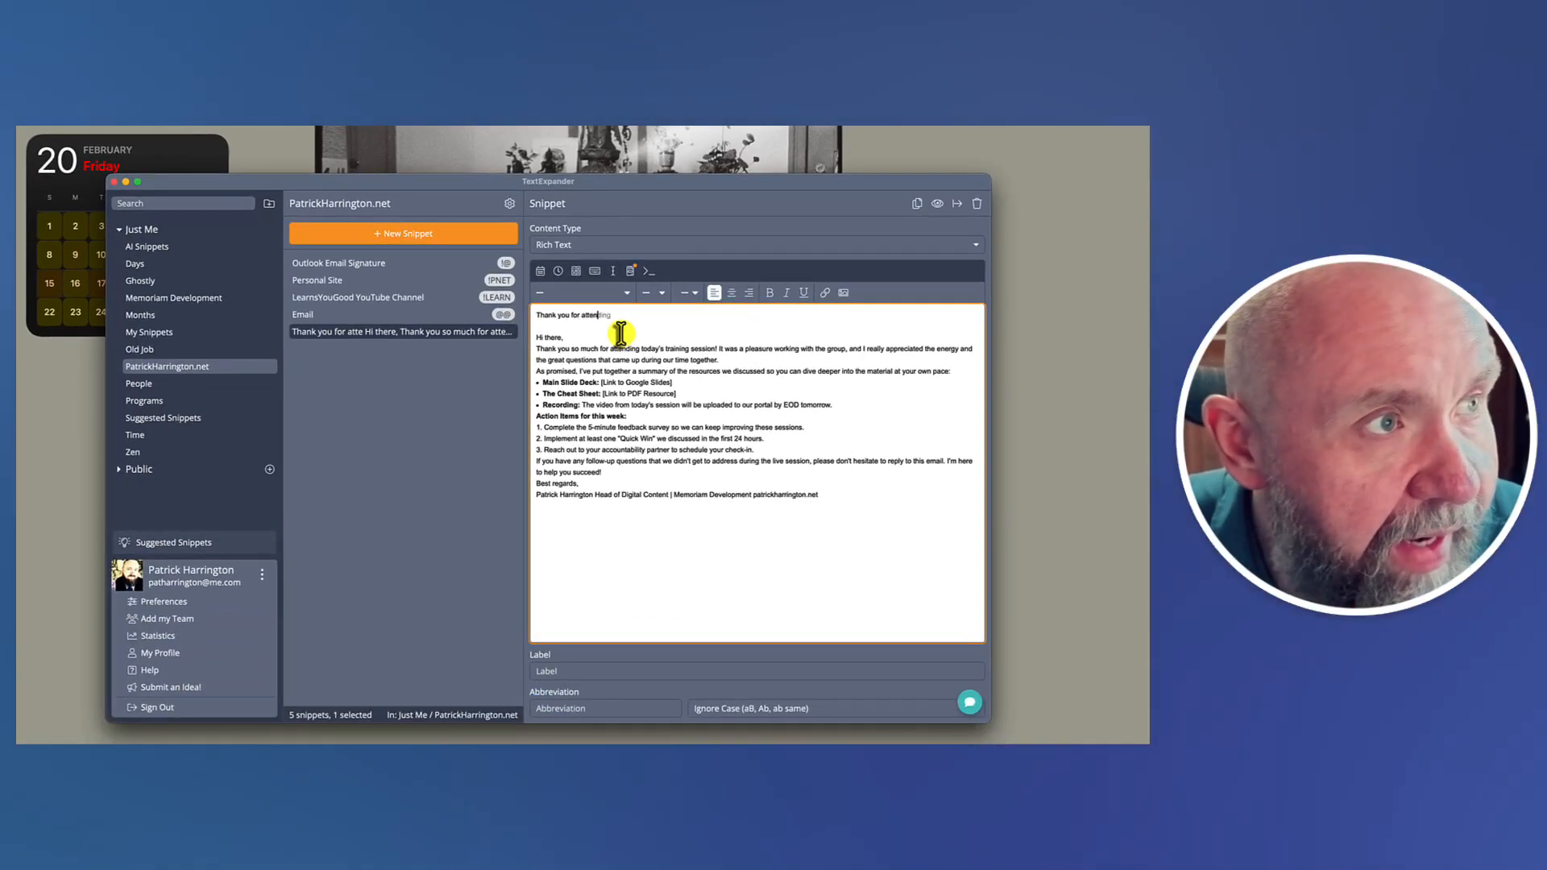
pyautogui.write('d')
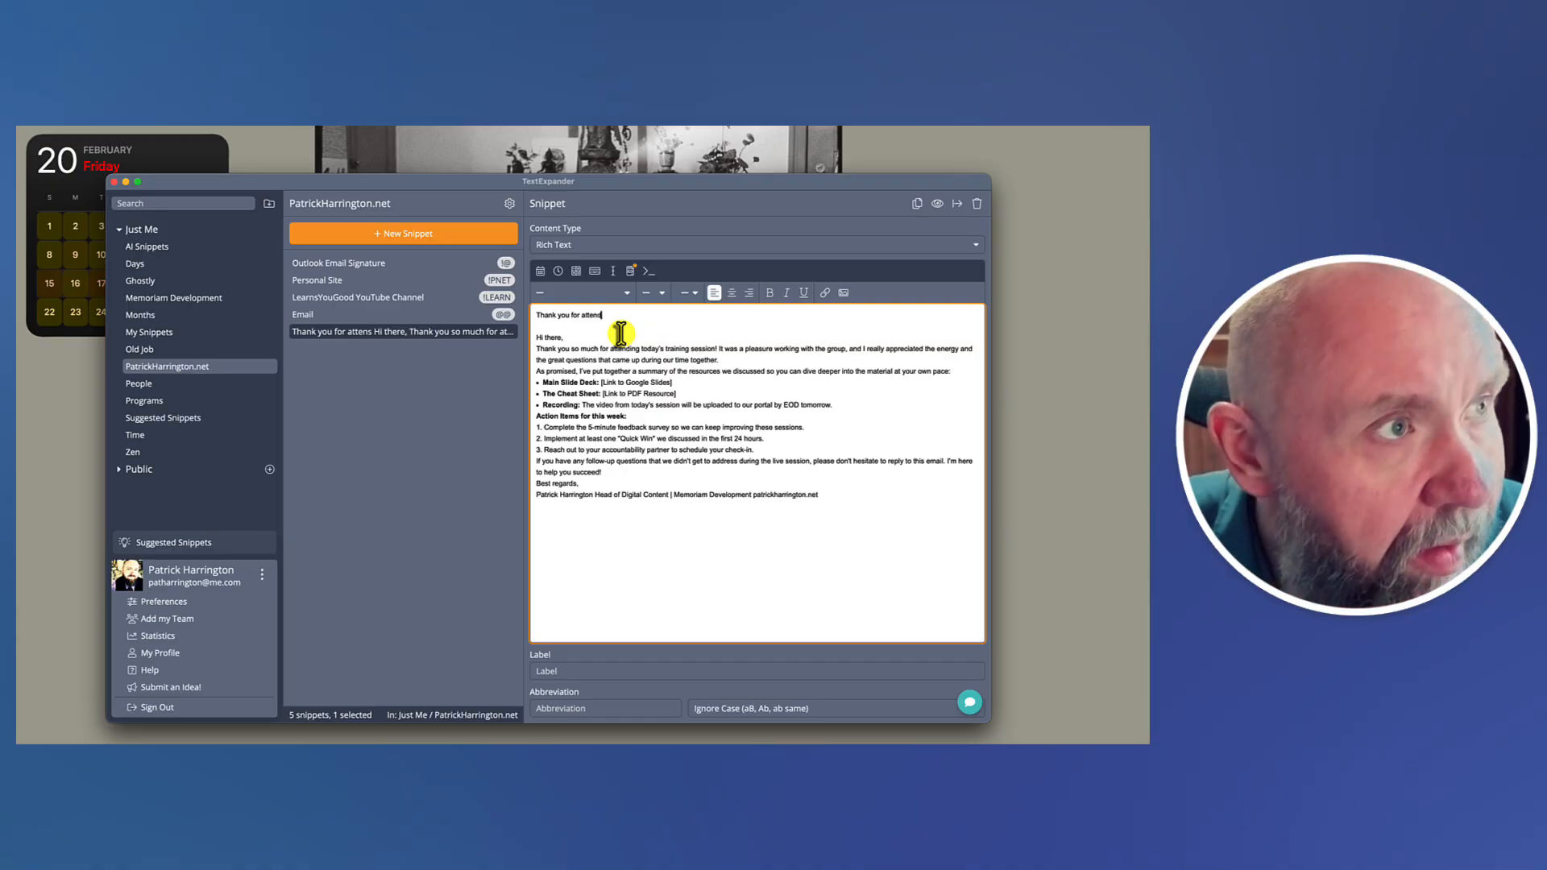
pyautogui.write('ing tod')
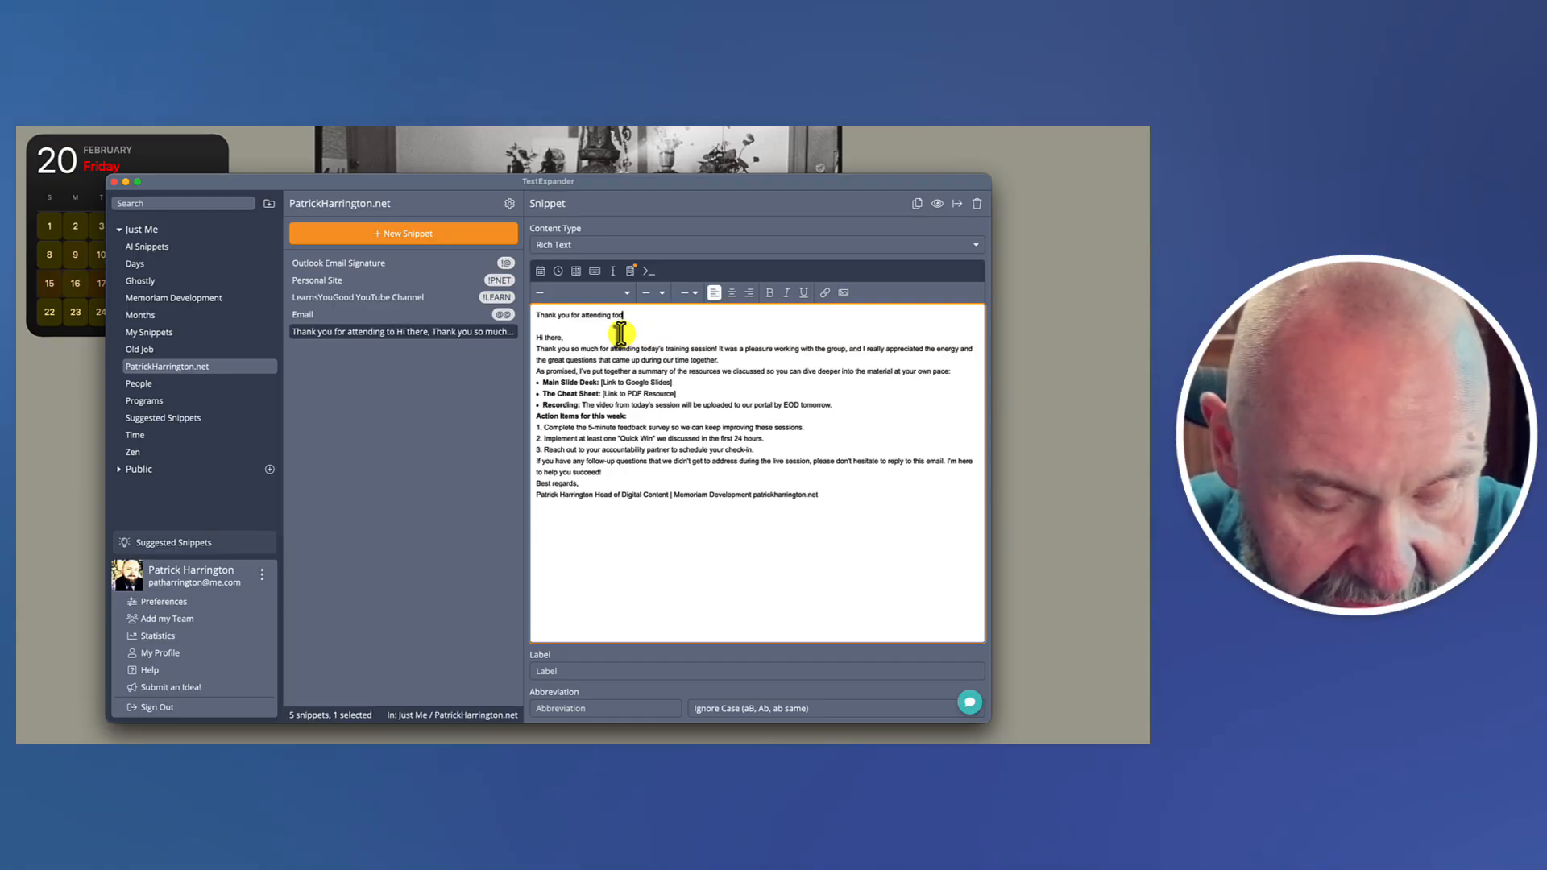
pyautogui.write("ay's training")
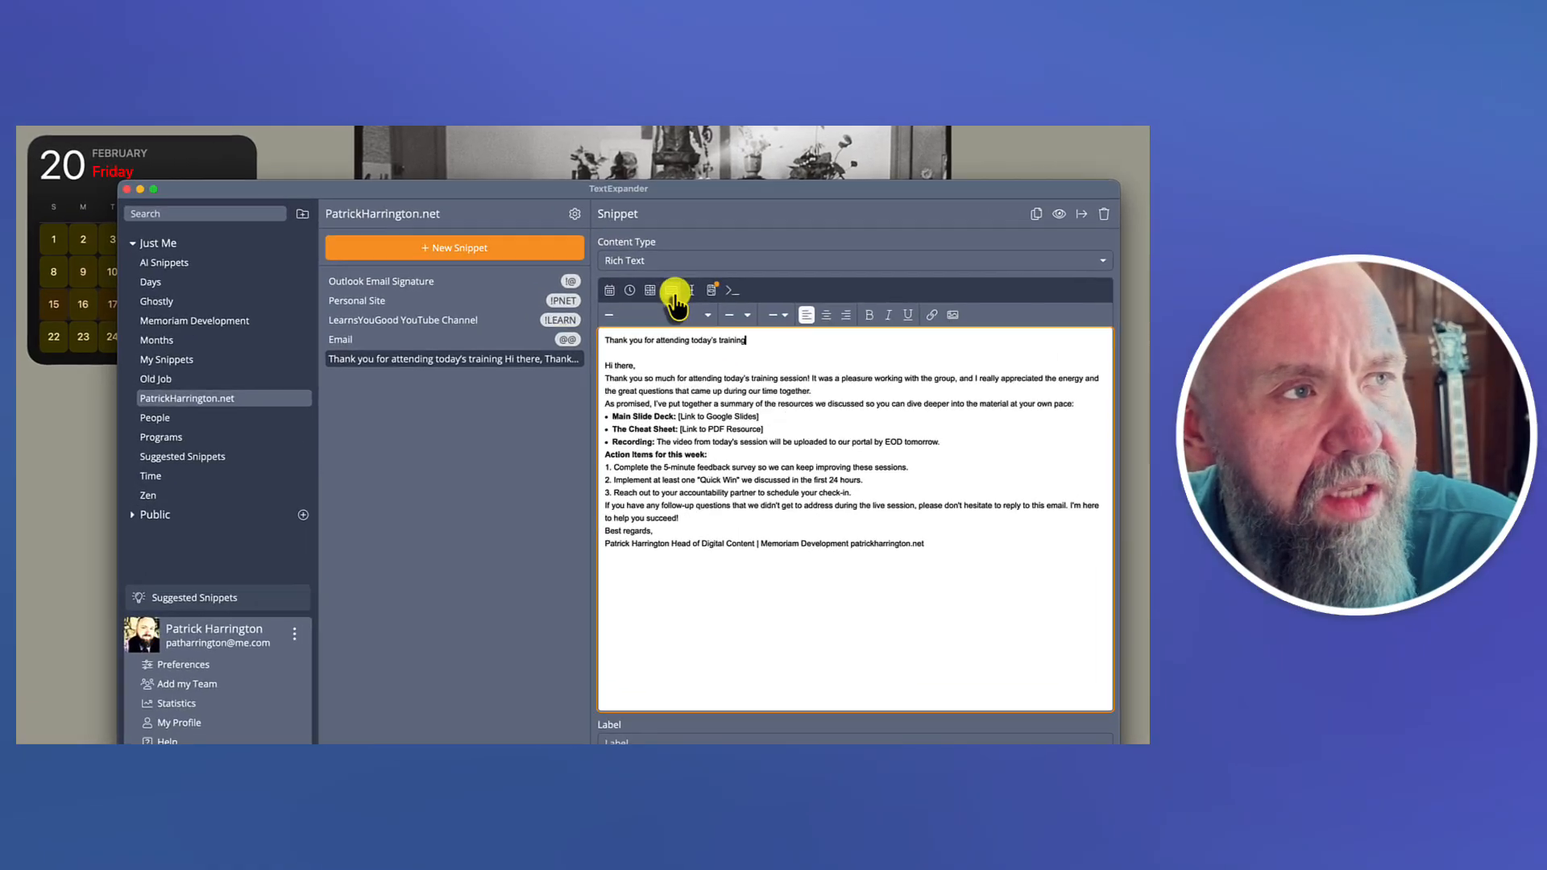
# Step: Insert a Tab keystroke after the subject text and remove the blank line above "Hi there,"
pyautogui.click(672, 291)
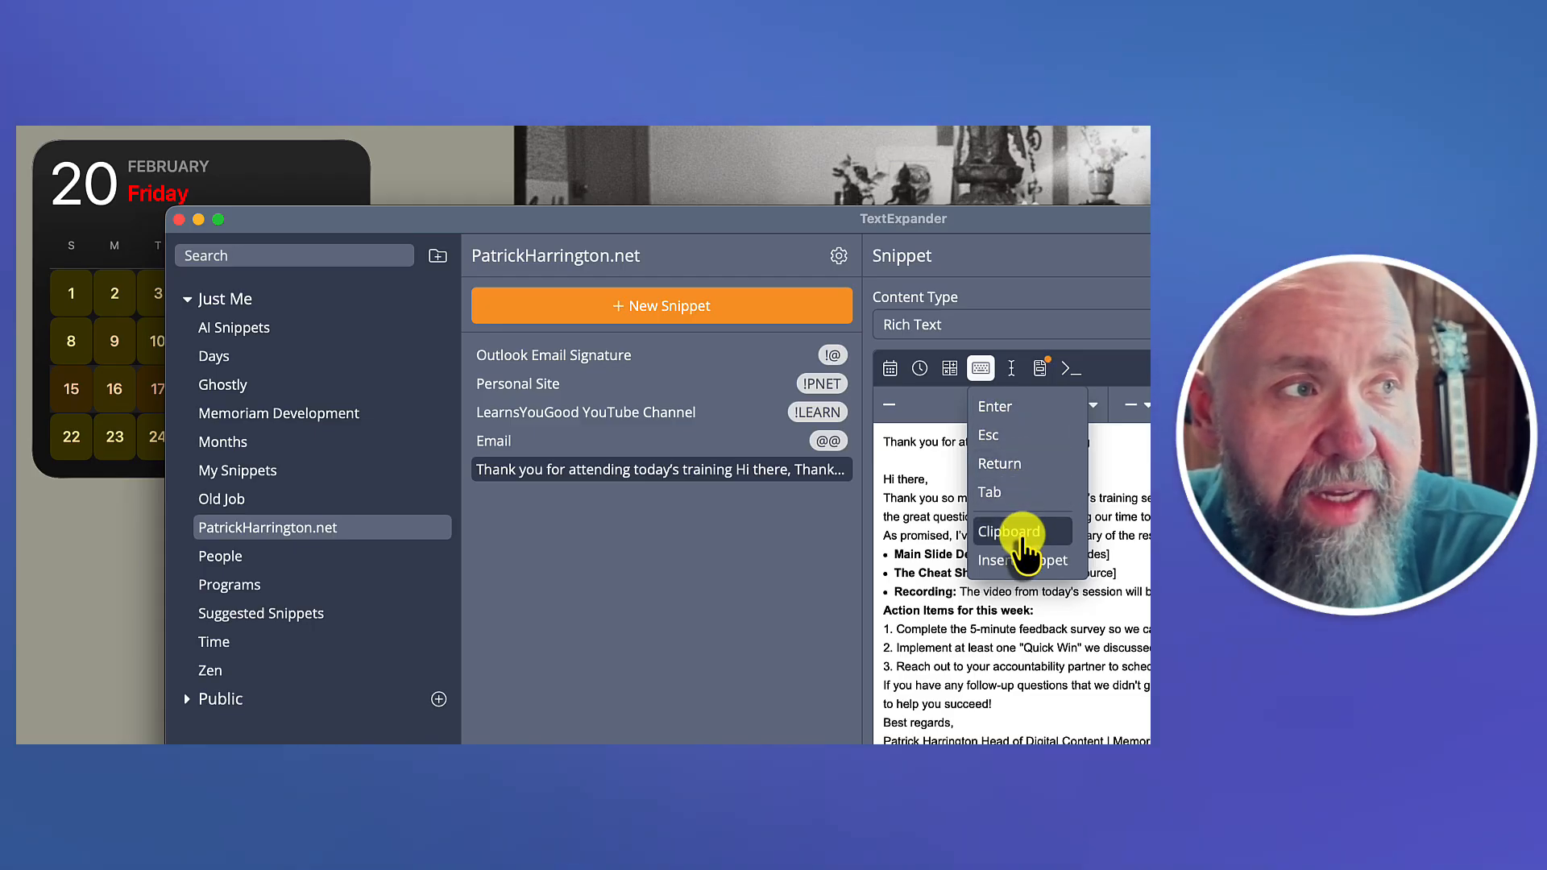
pyautogui.click(1007, 493)
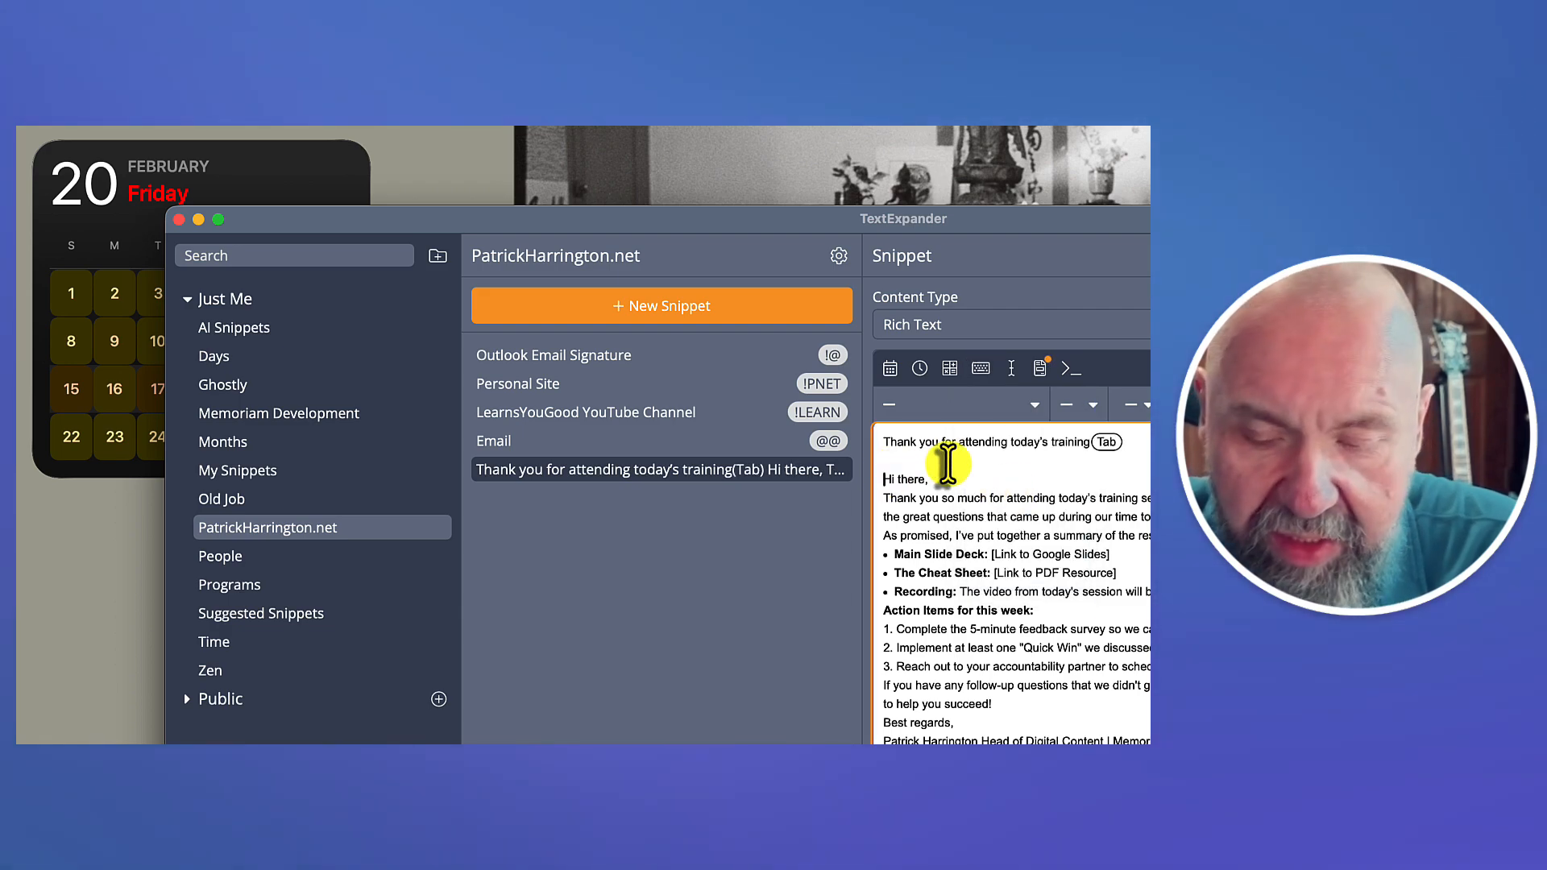
pyautogui.press('BackSpace')
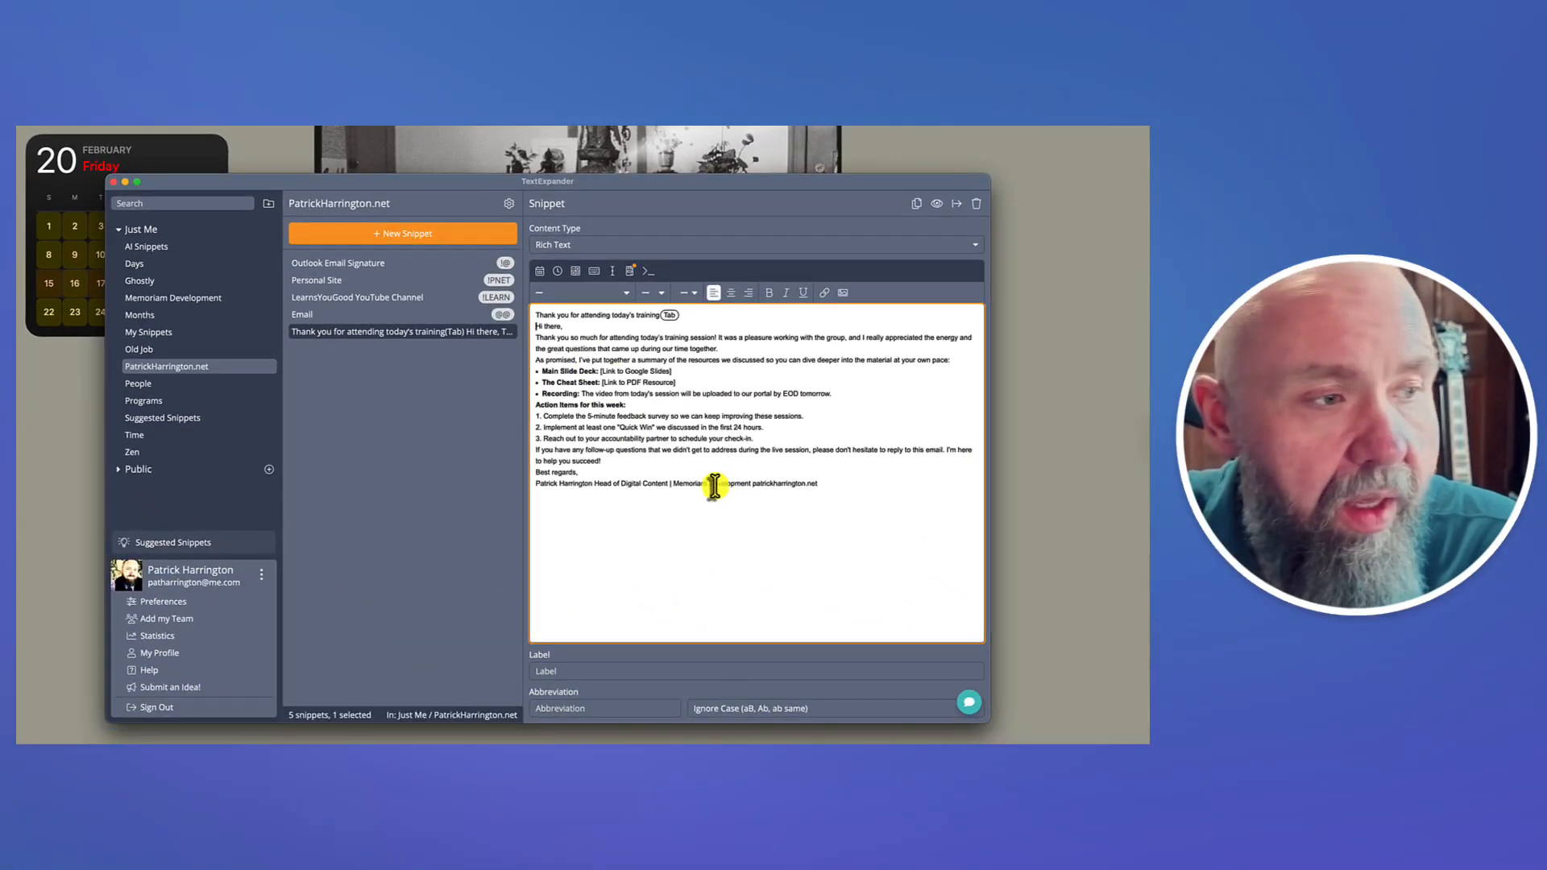
# Step: Label the snippet "Thank you for attending" and give it the abbreviation ";thanks"
pyautogui.click(577, 669)
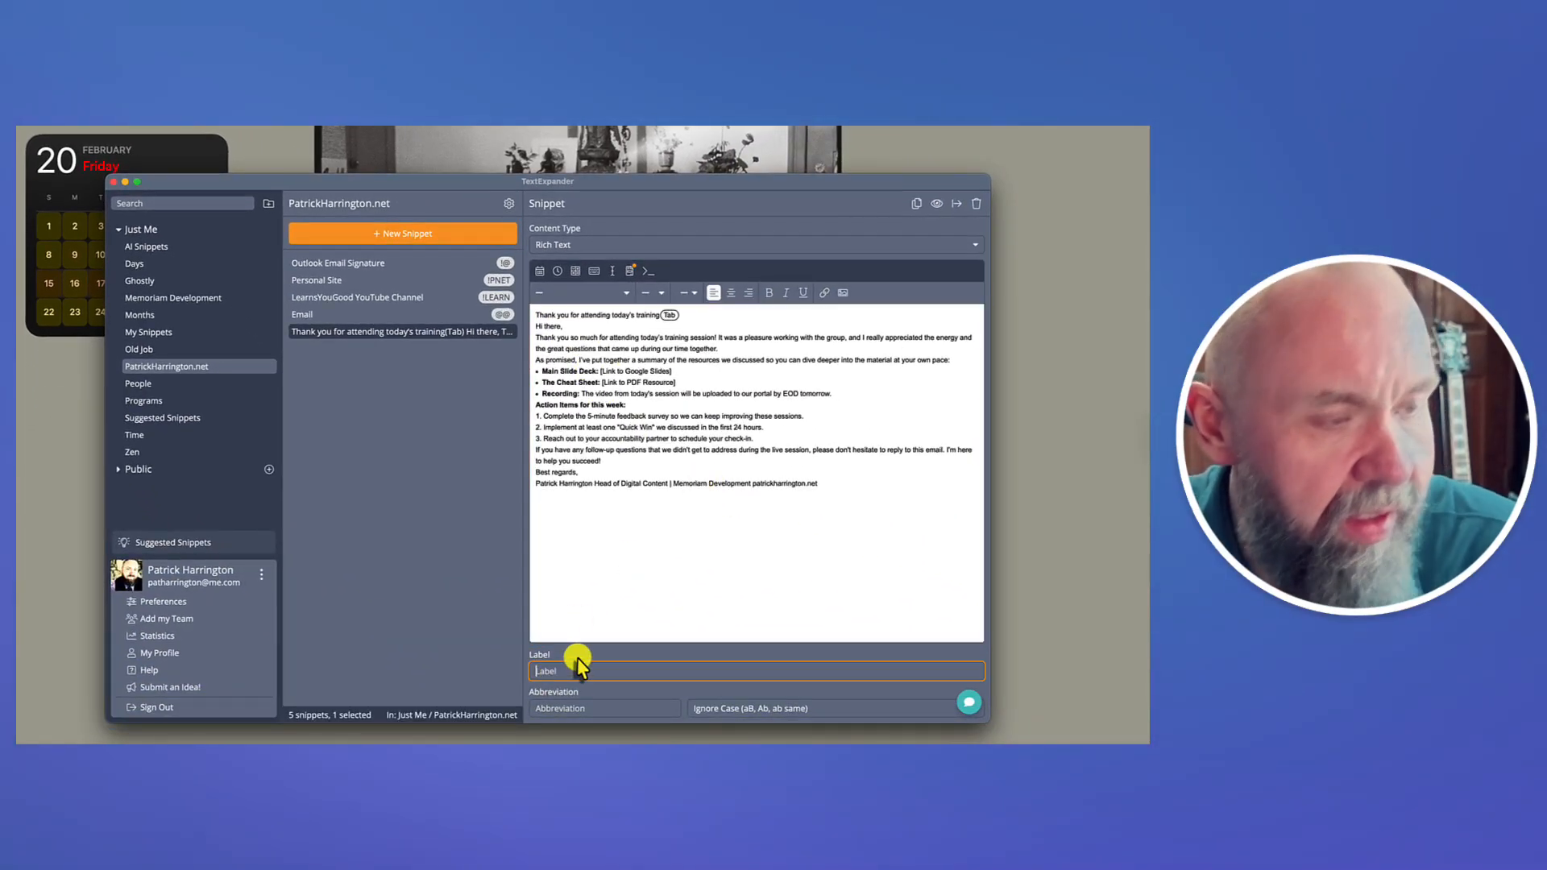
pyautogui.write('Thank you for a')
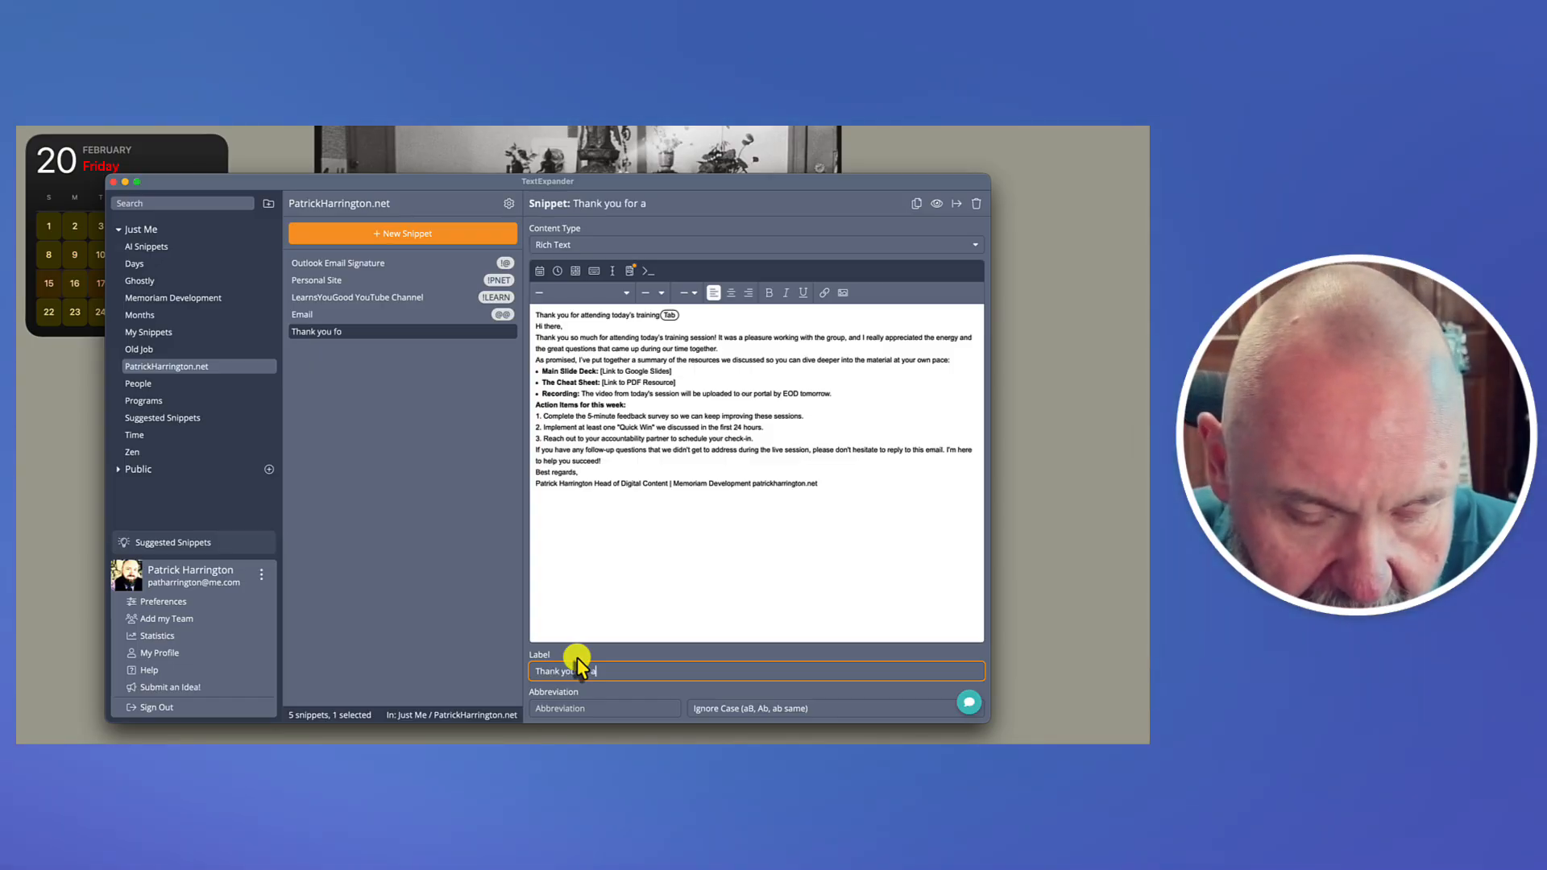
pyautogui.write('ttending')
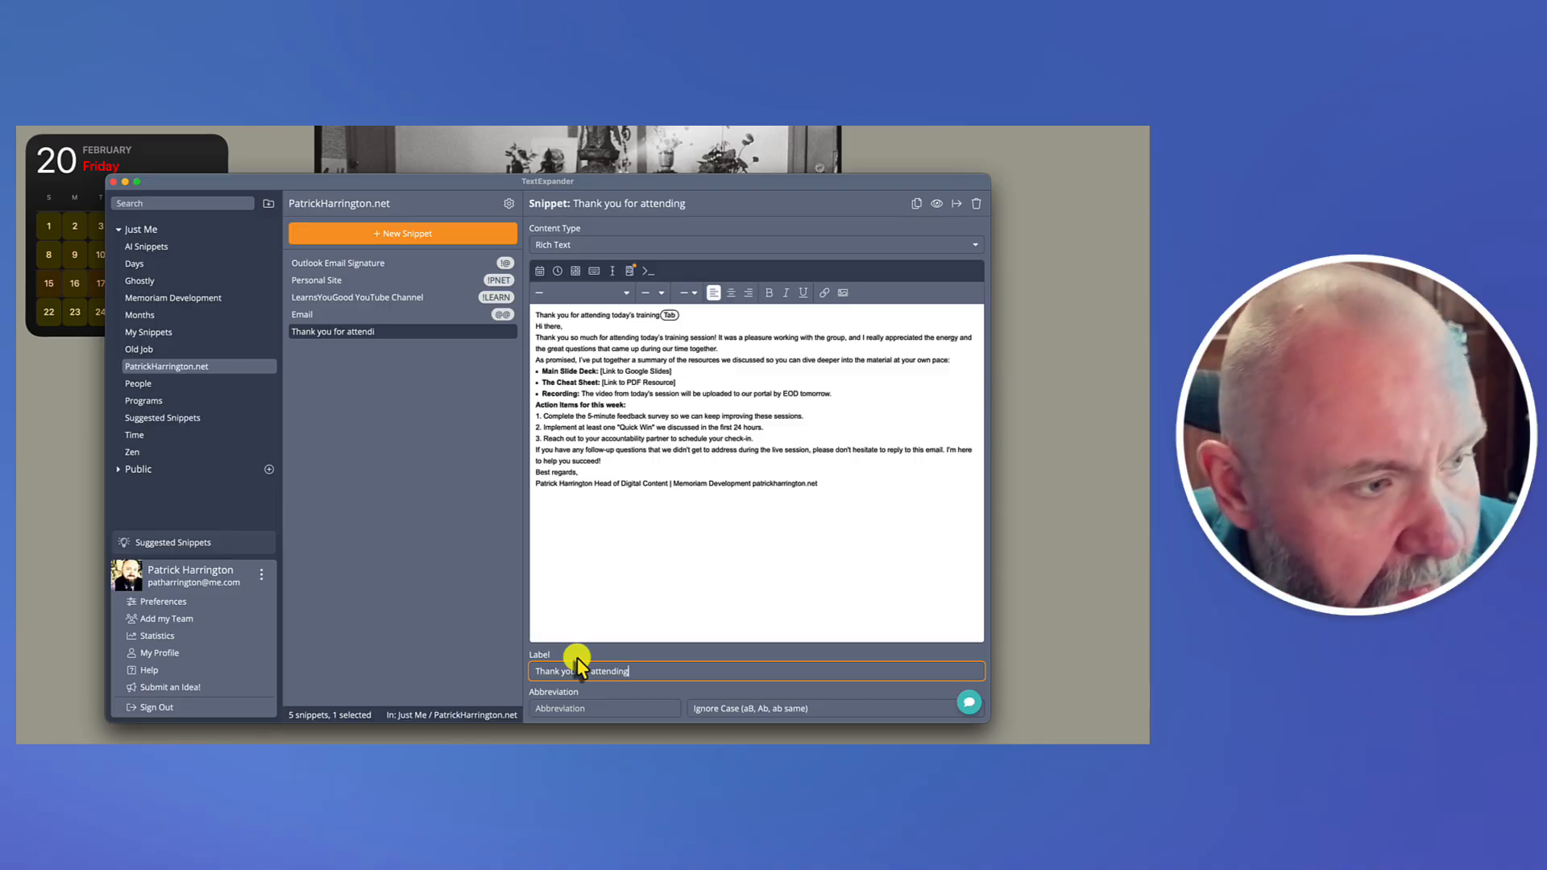
pyautogui.press('Tab')
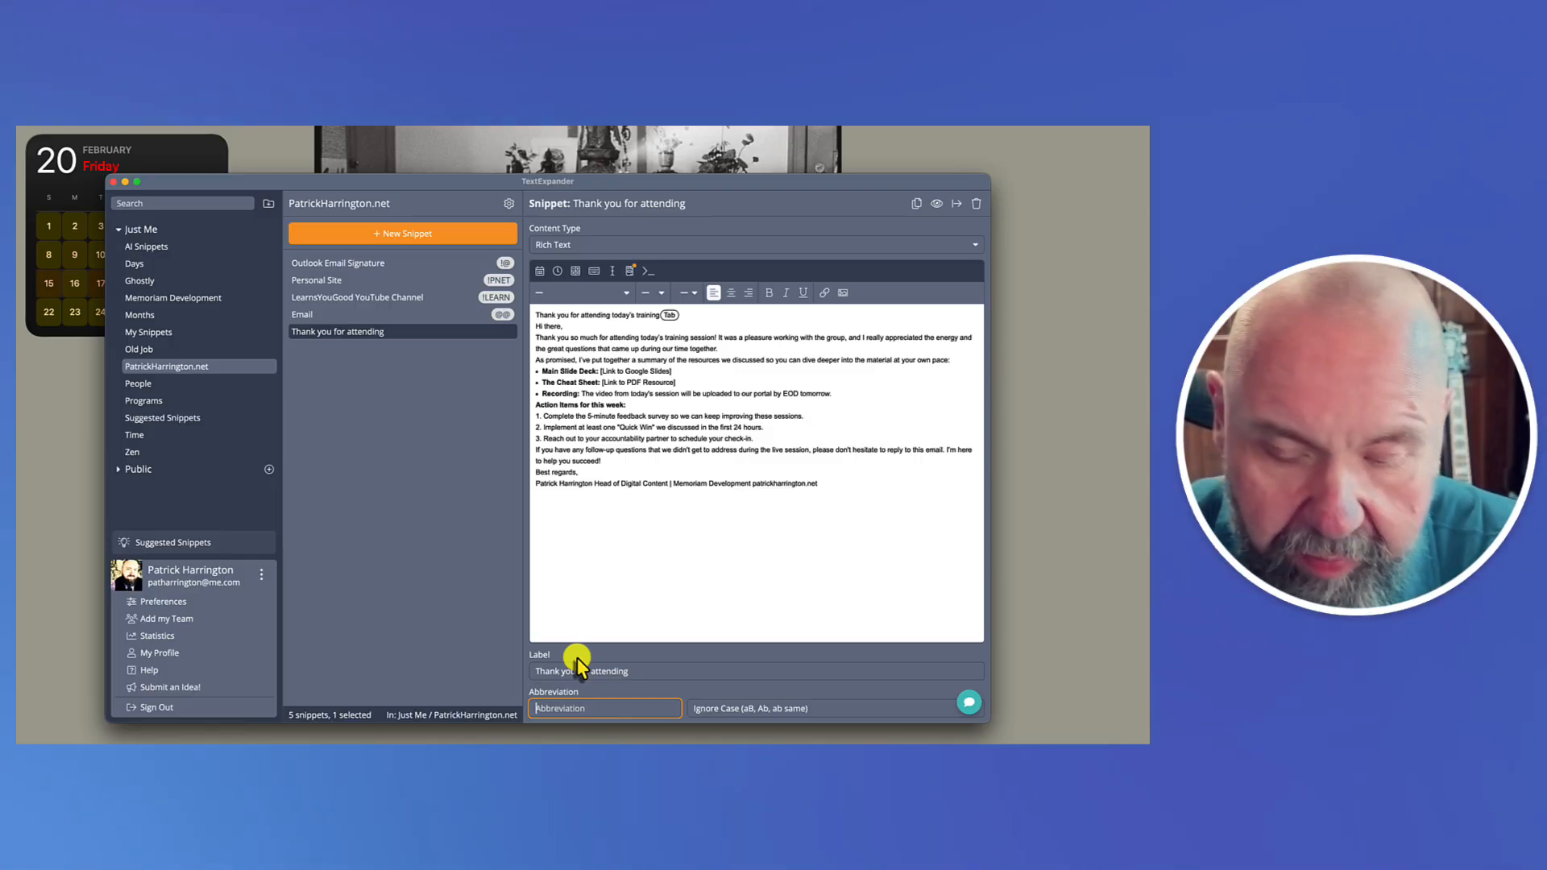
pyautogui.write(';')
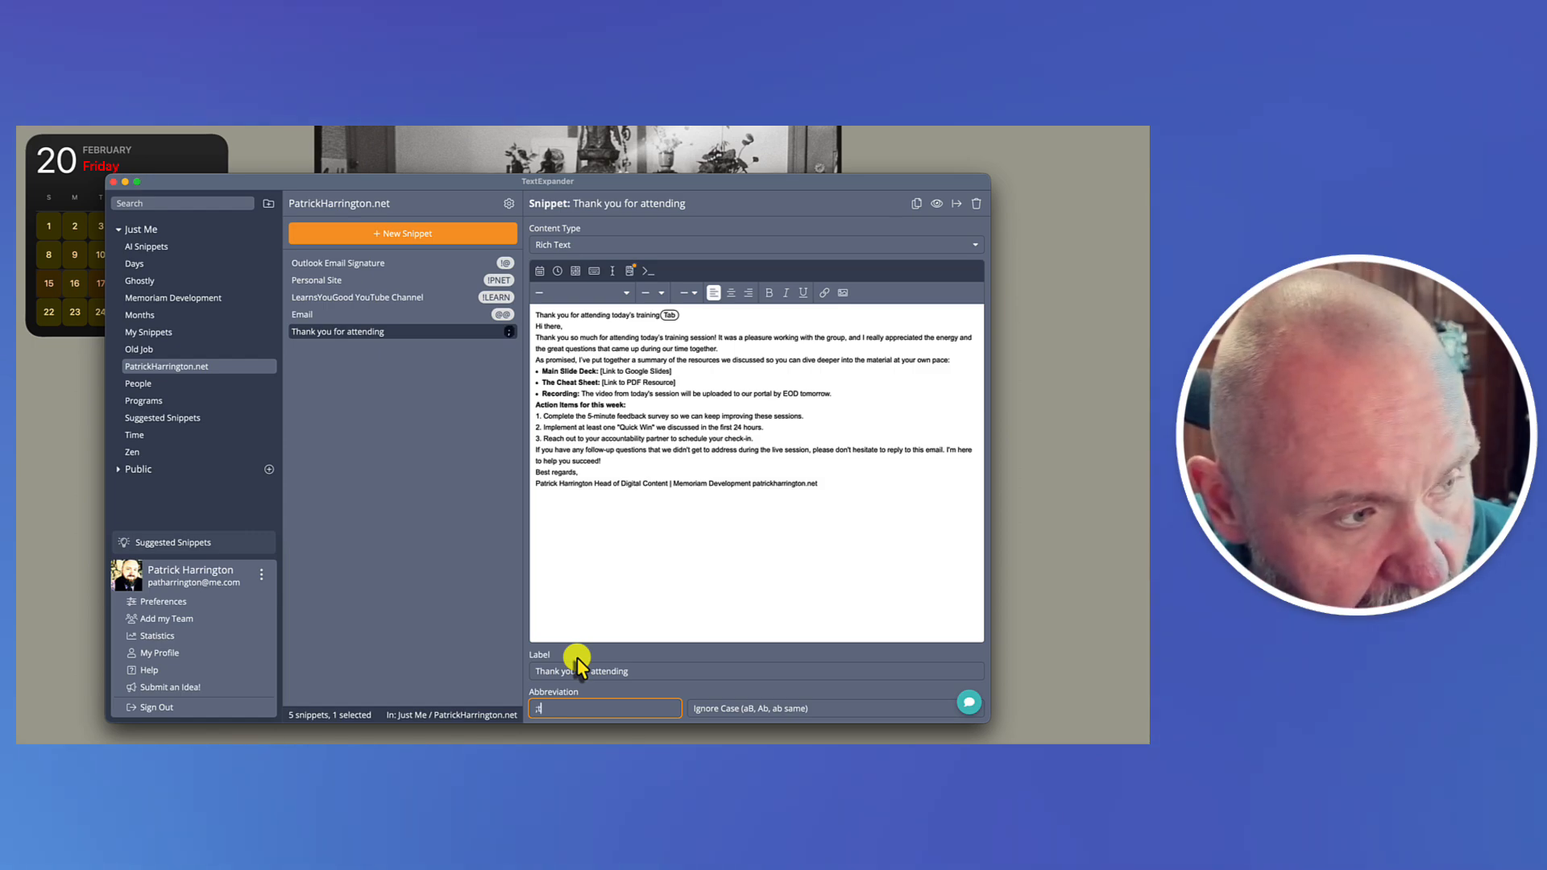
pyautogui.write('thanks')
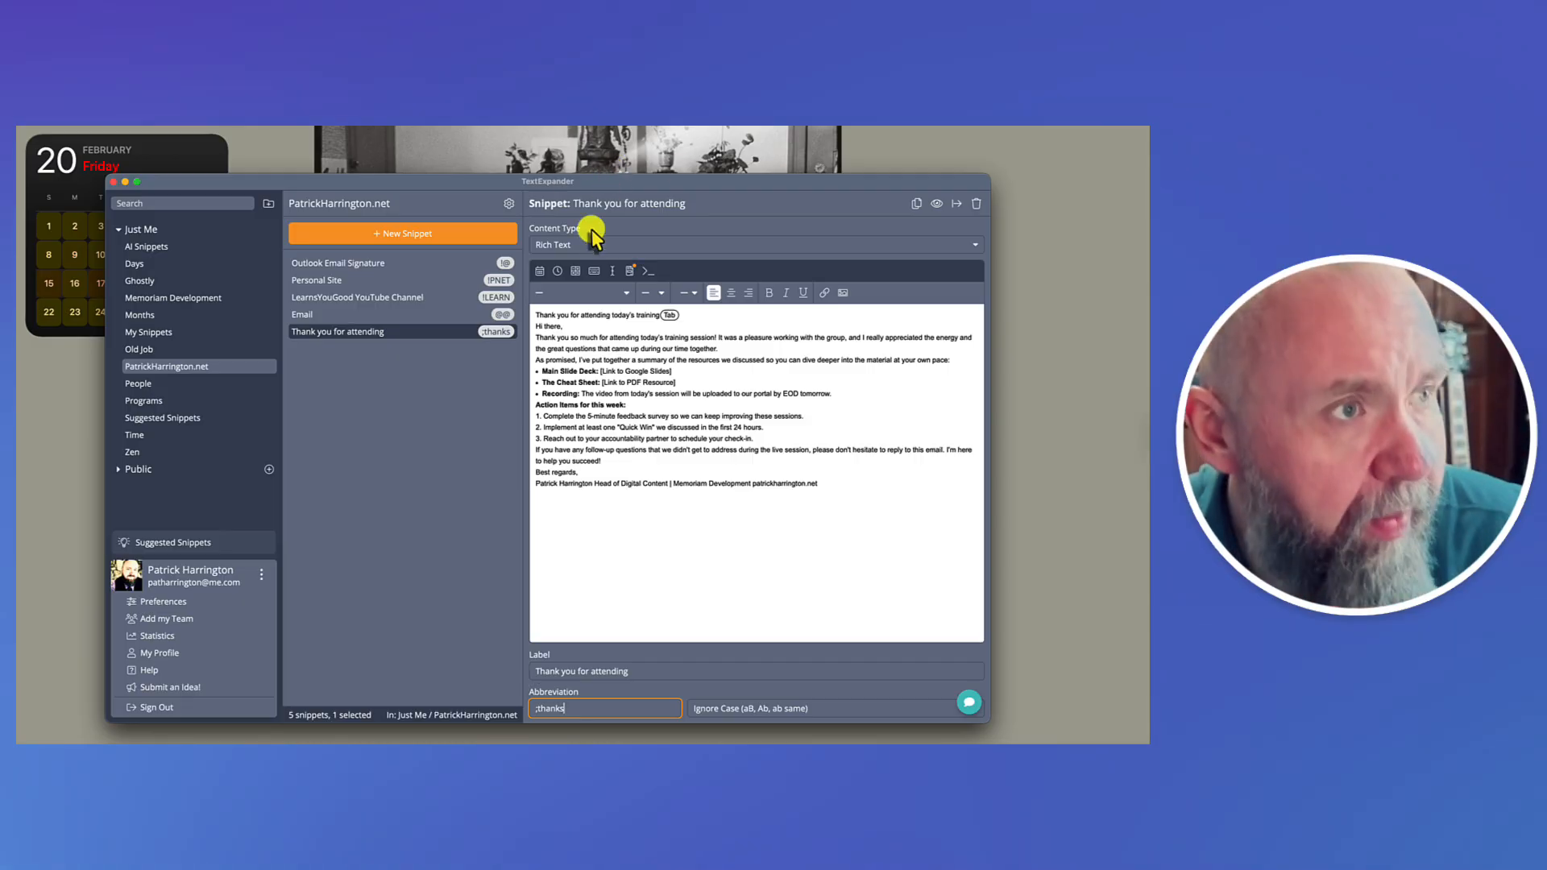
# Step: Add a blank line before the "Thank you so much" paragraph and another after the "As promised" sentence
pyautogui.click(535, 337)
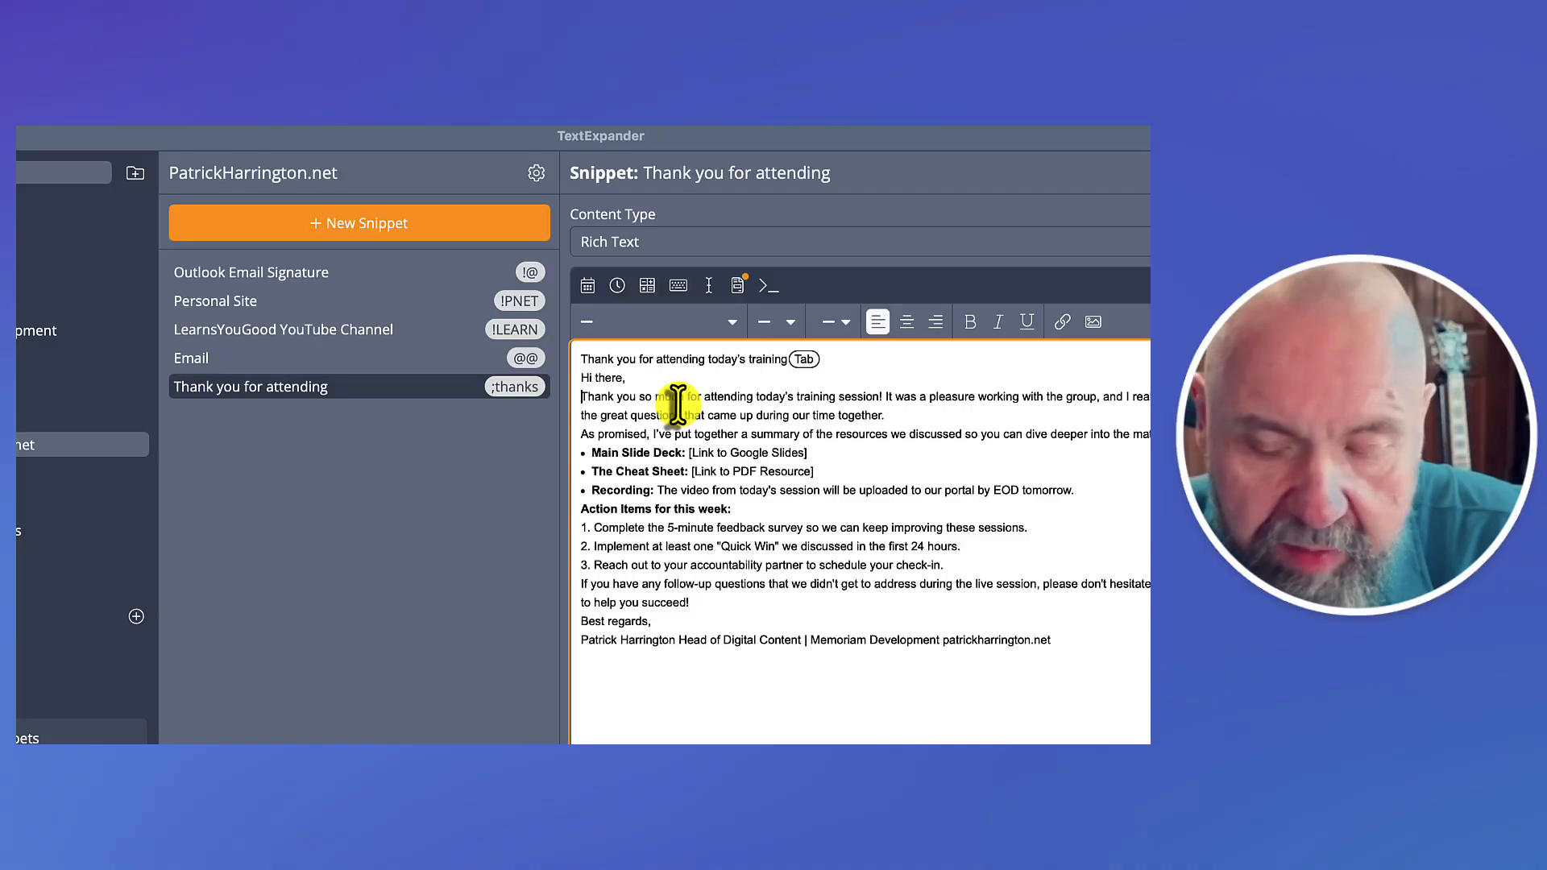
pyautogui.press('Return')
pyautogui.press('Down')
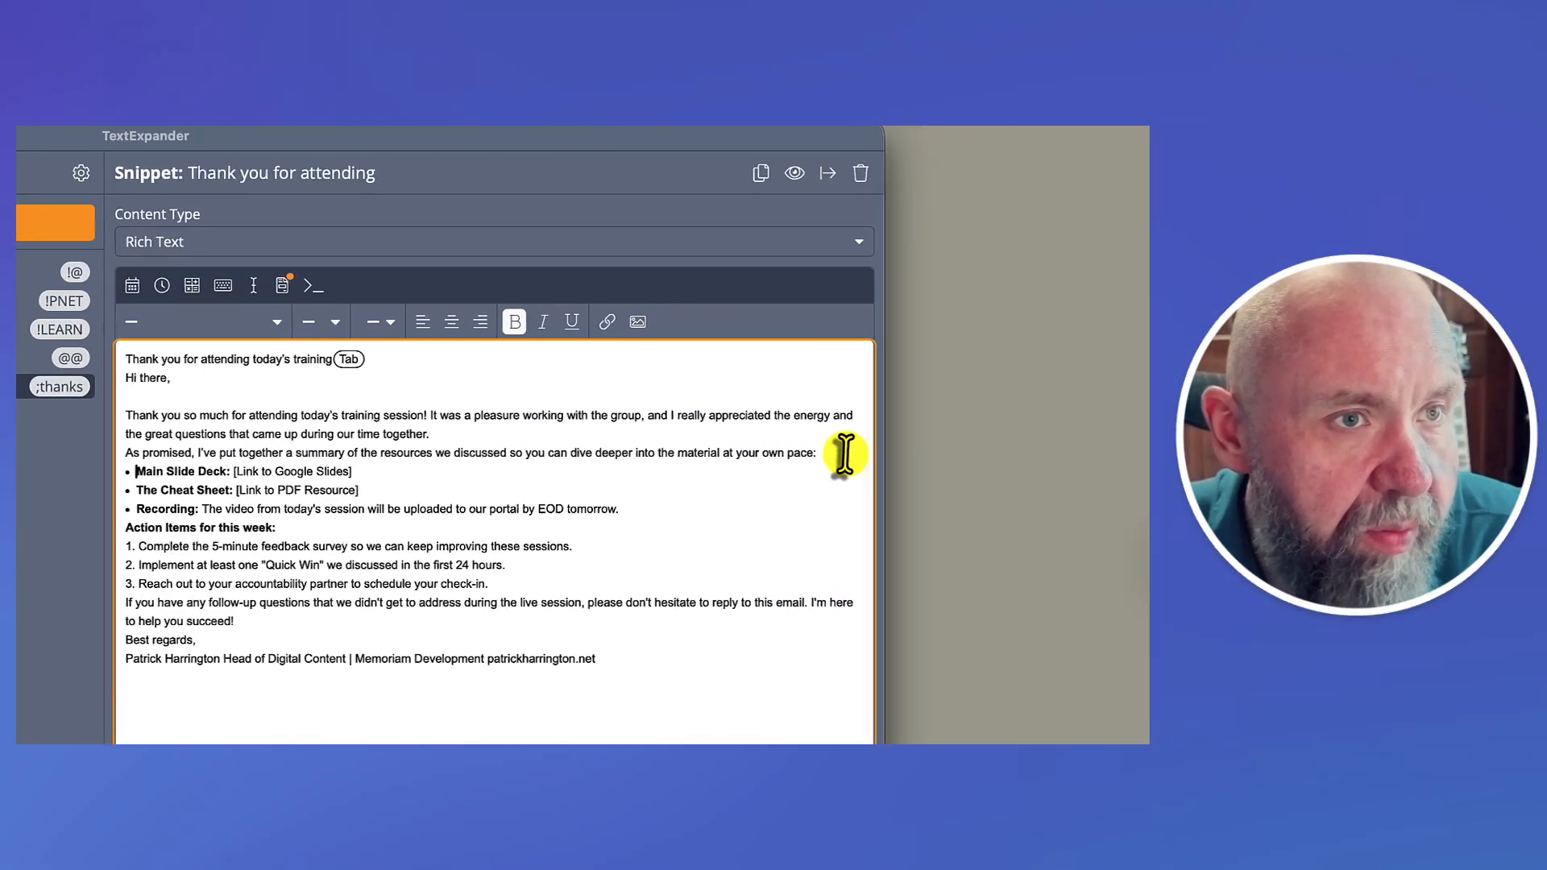
pyautogui.click(1299, 453)
pyautogui.press('Return')
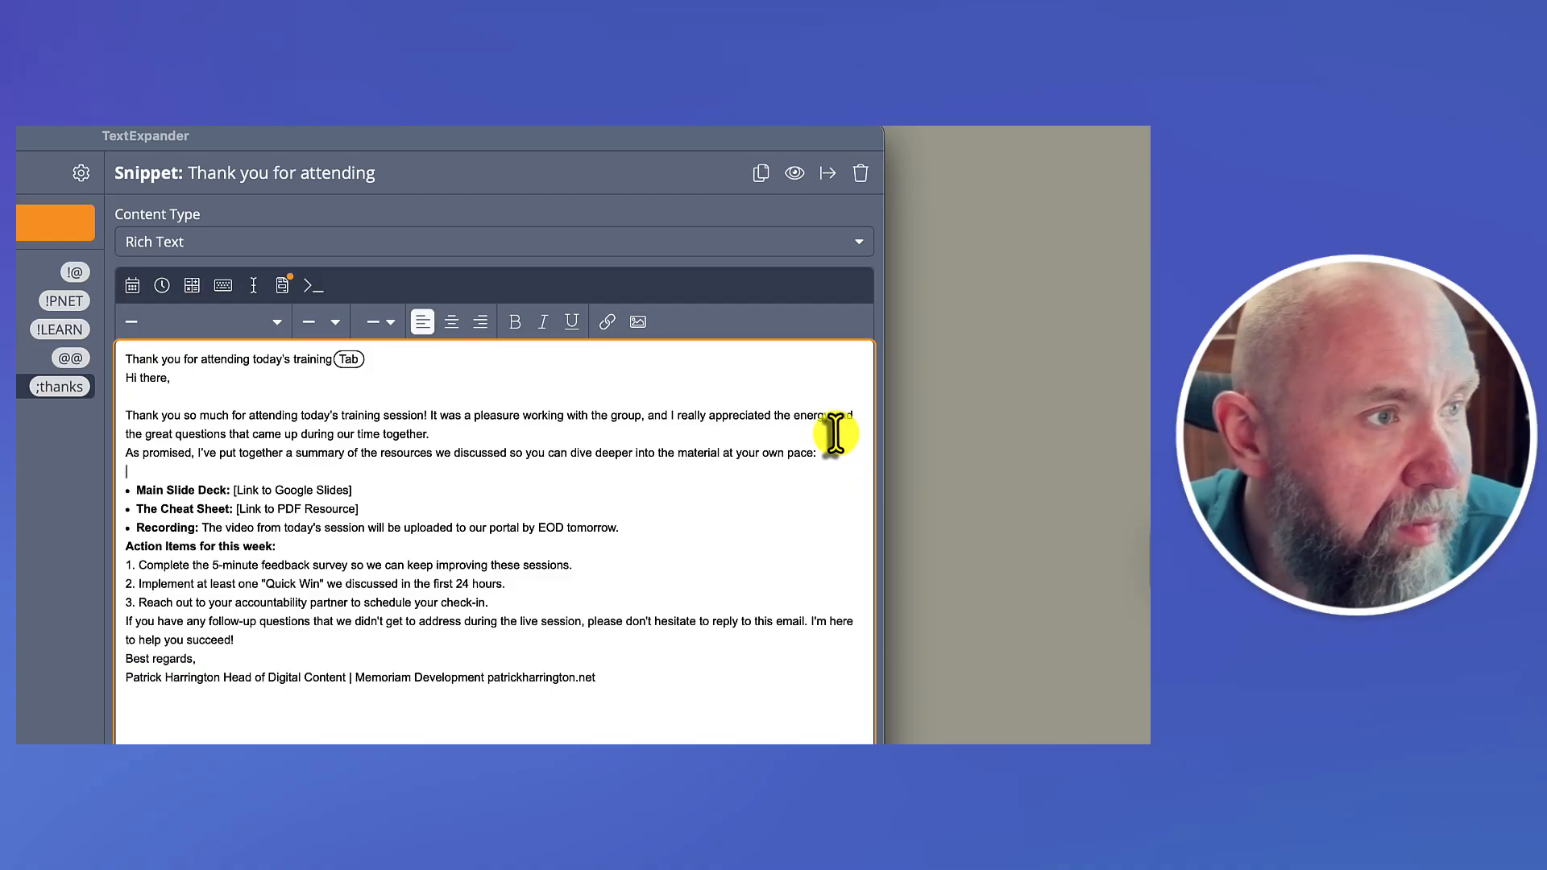
# Step: Add a blank line above and below the "Action Items for this week:" heading
pyautogui.click(124, 546)
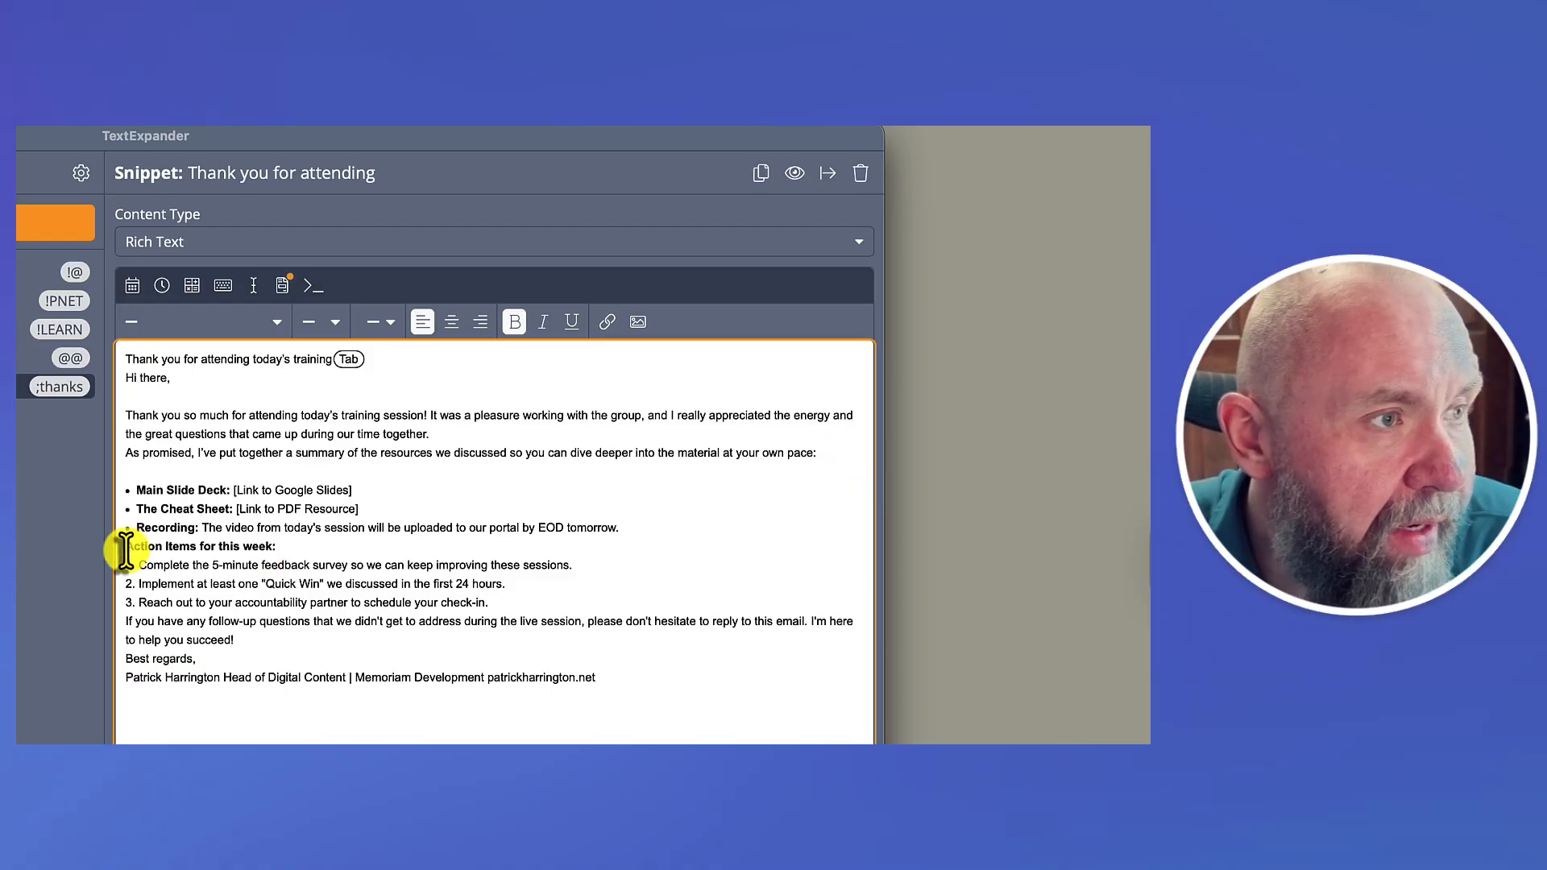
pyautogui.press('Return')
pyautogui.press('Down')
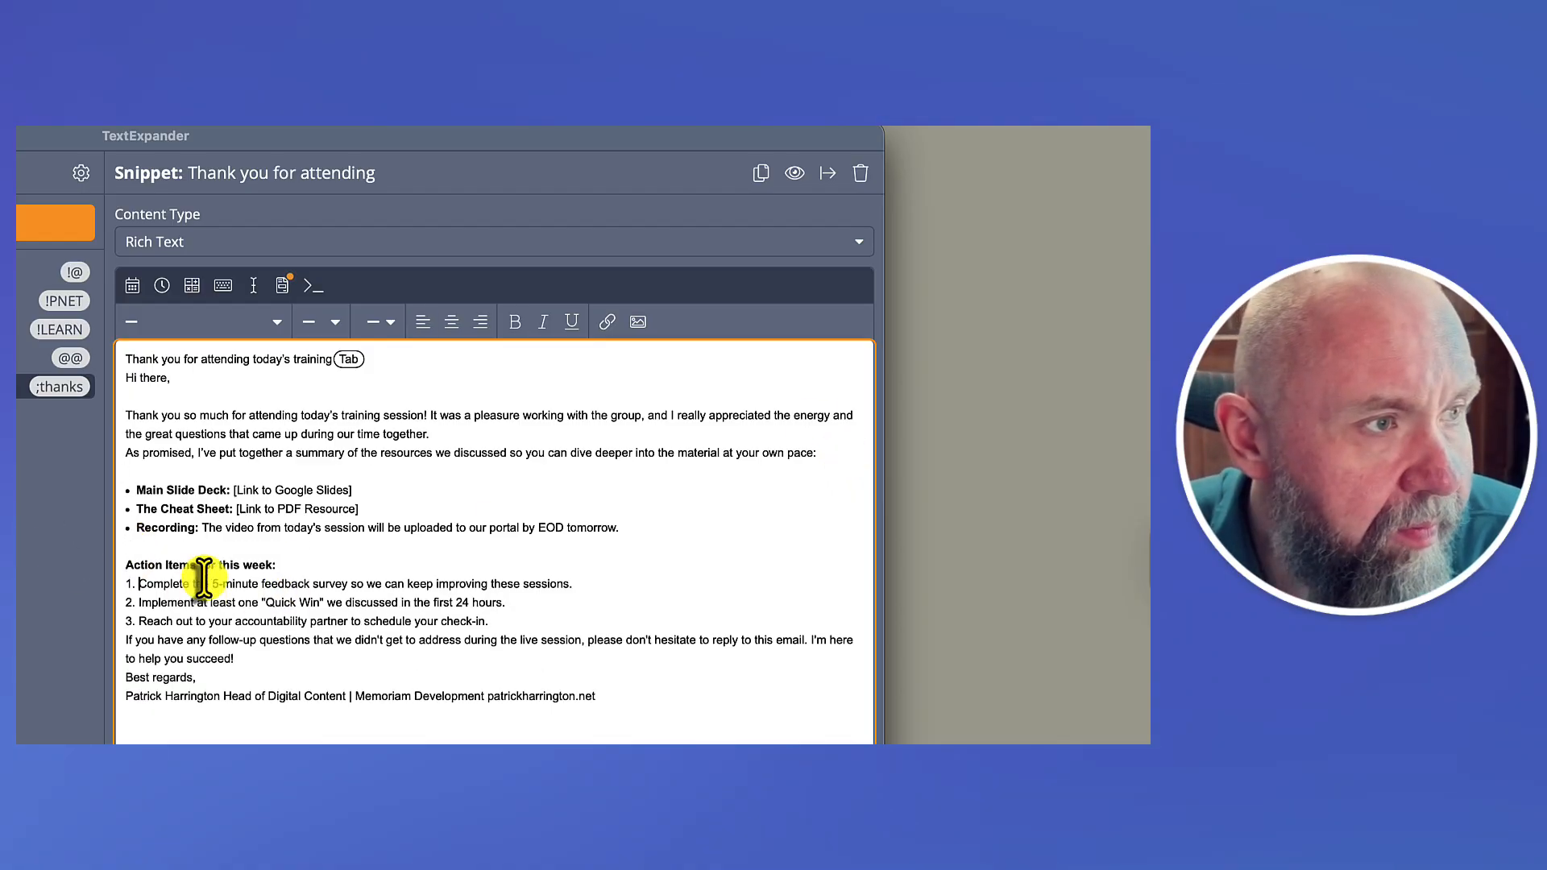
pyautogui.click(311, 564)
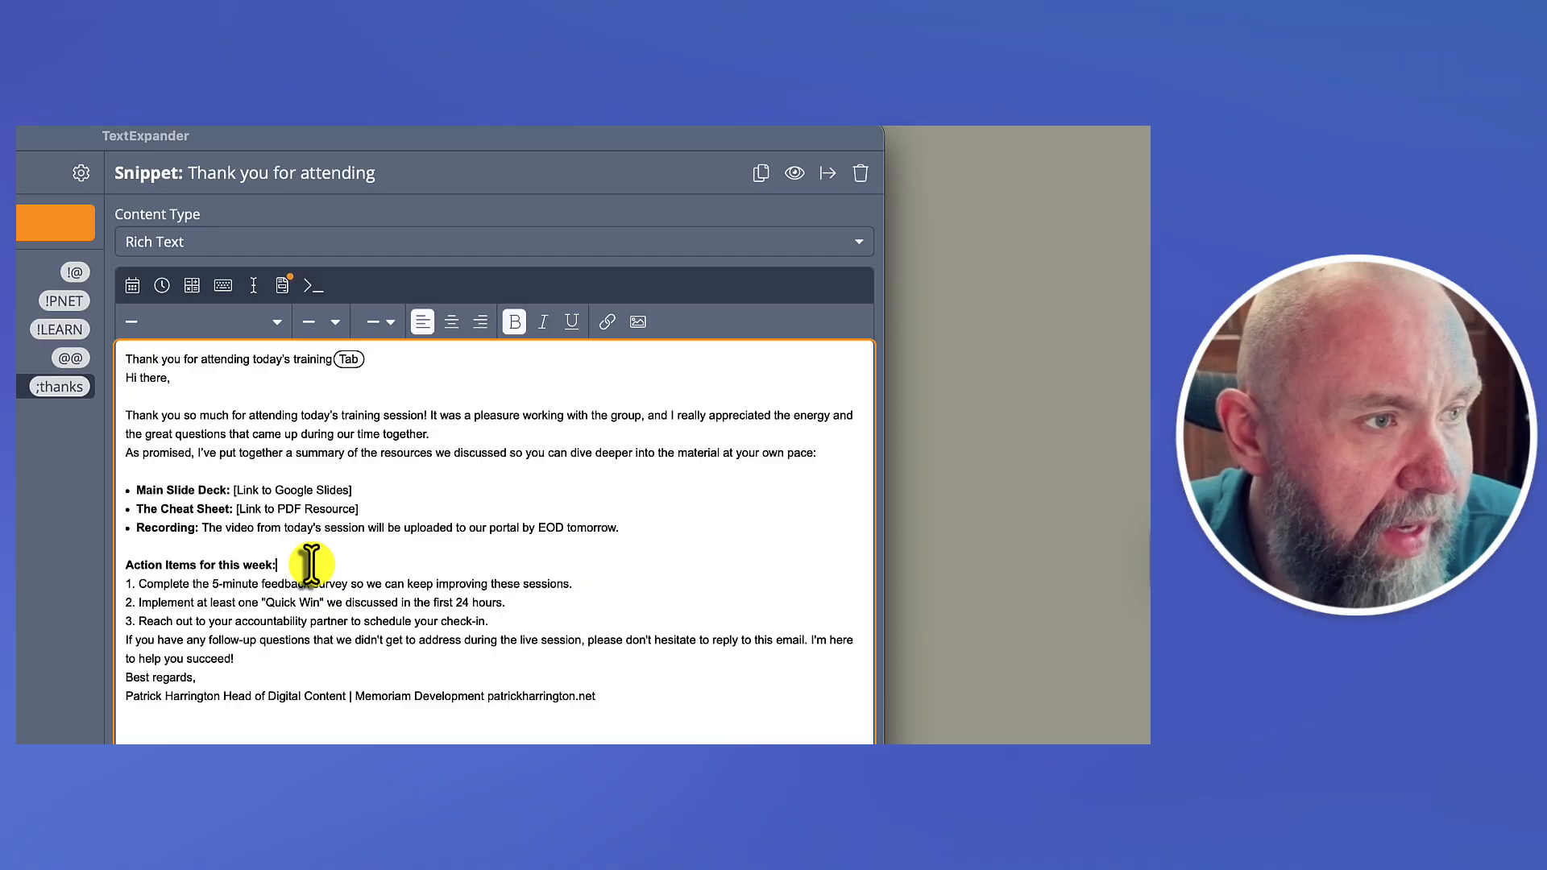
pyautogui.press('Return')
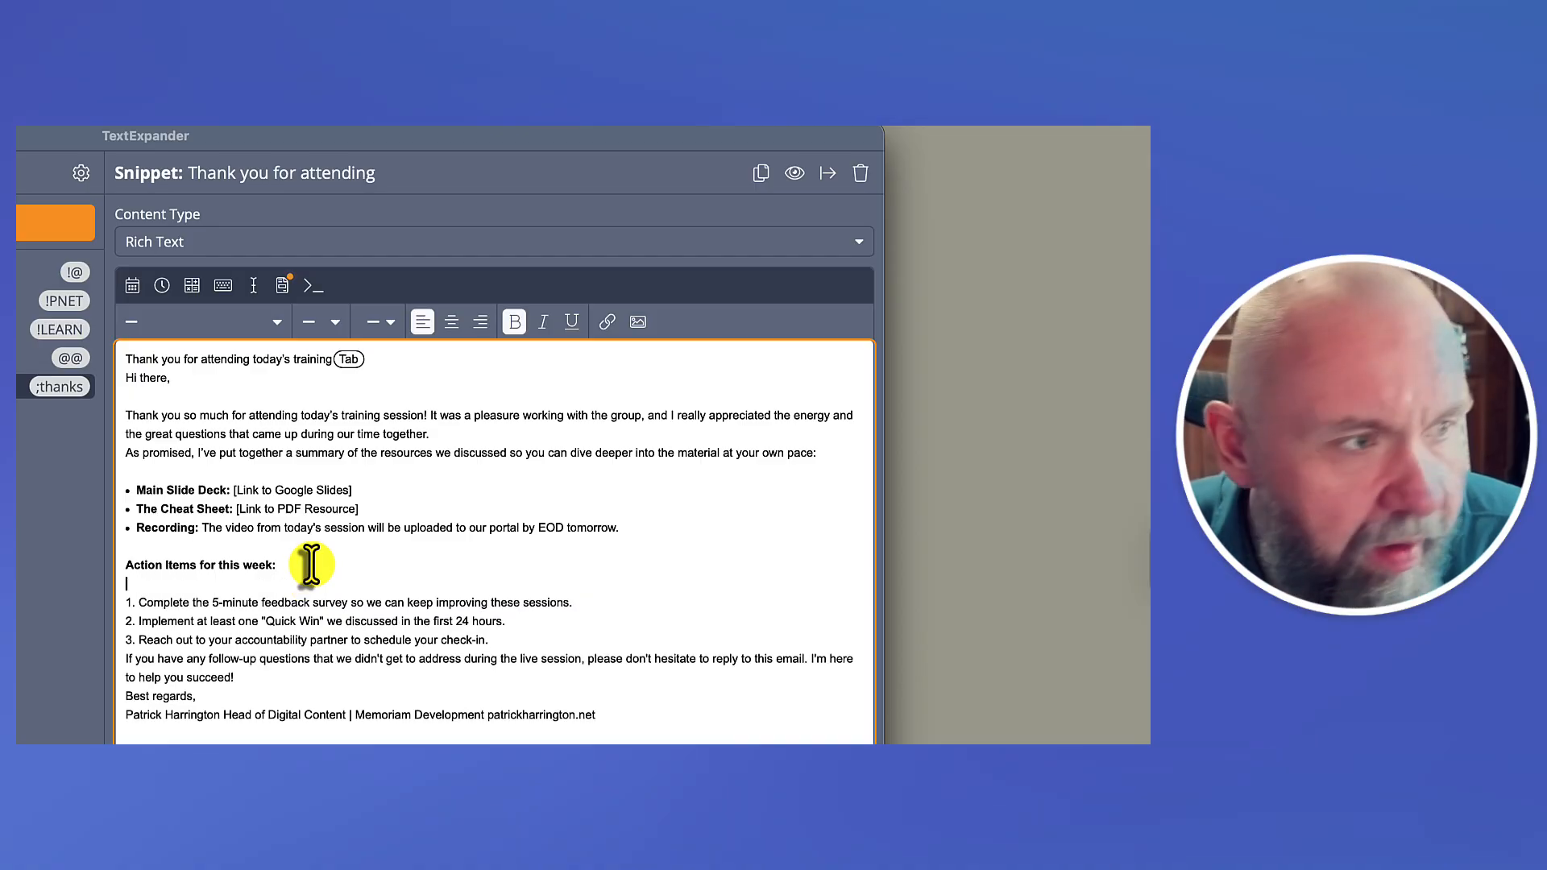
# Step: Add blank lines before and after the "Best regards," closing in the snippet
pyautogui.click(129, 696)
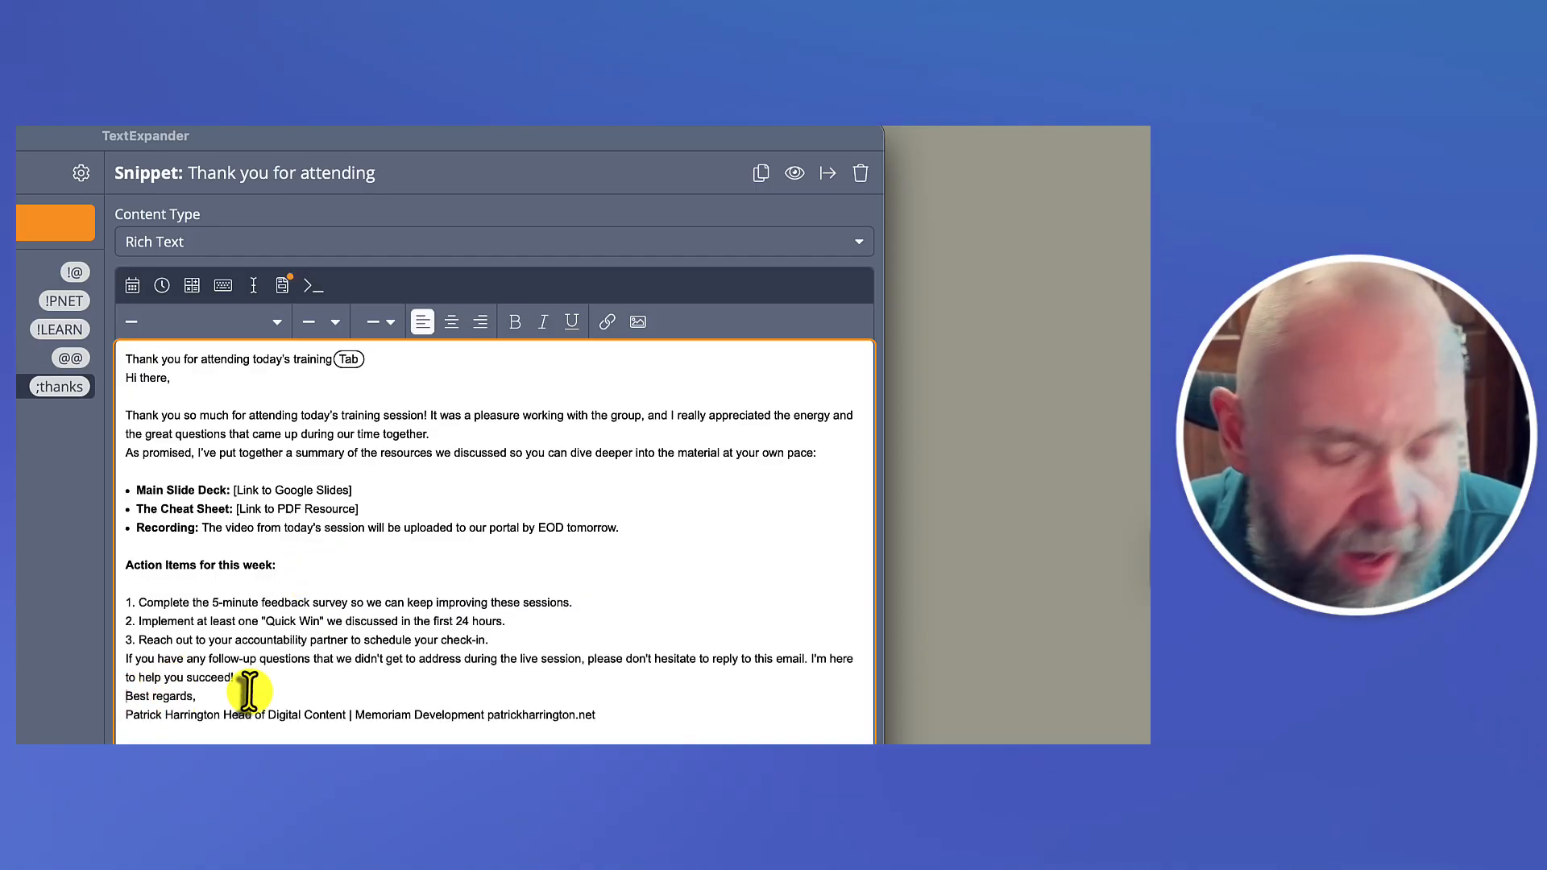
pyautogui.press('Return')
pyautogui.press('Return')
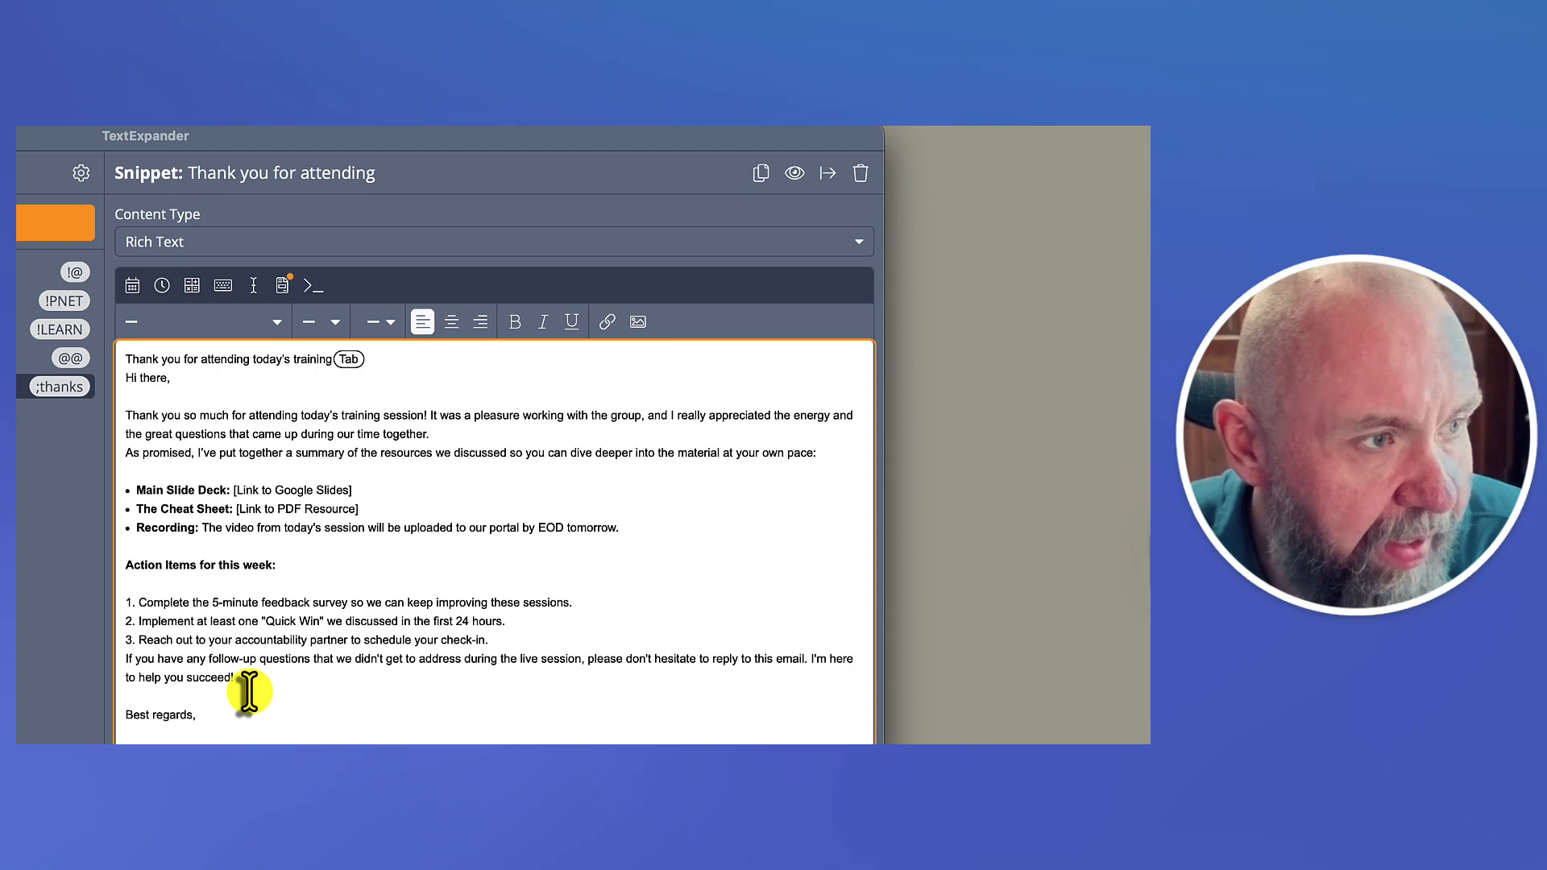